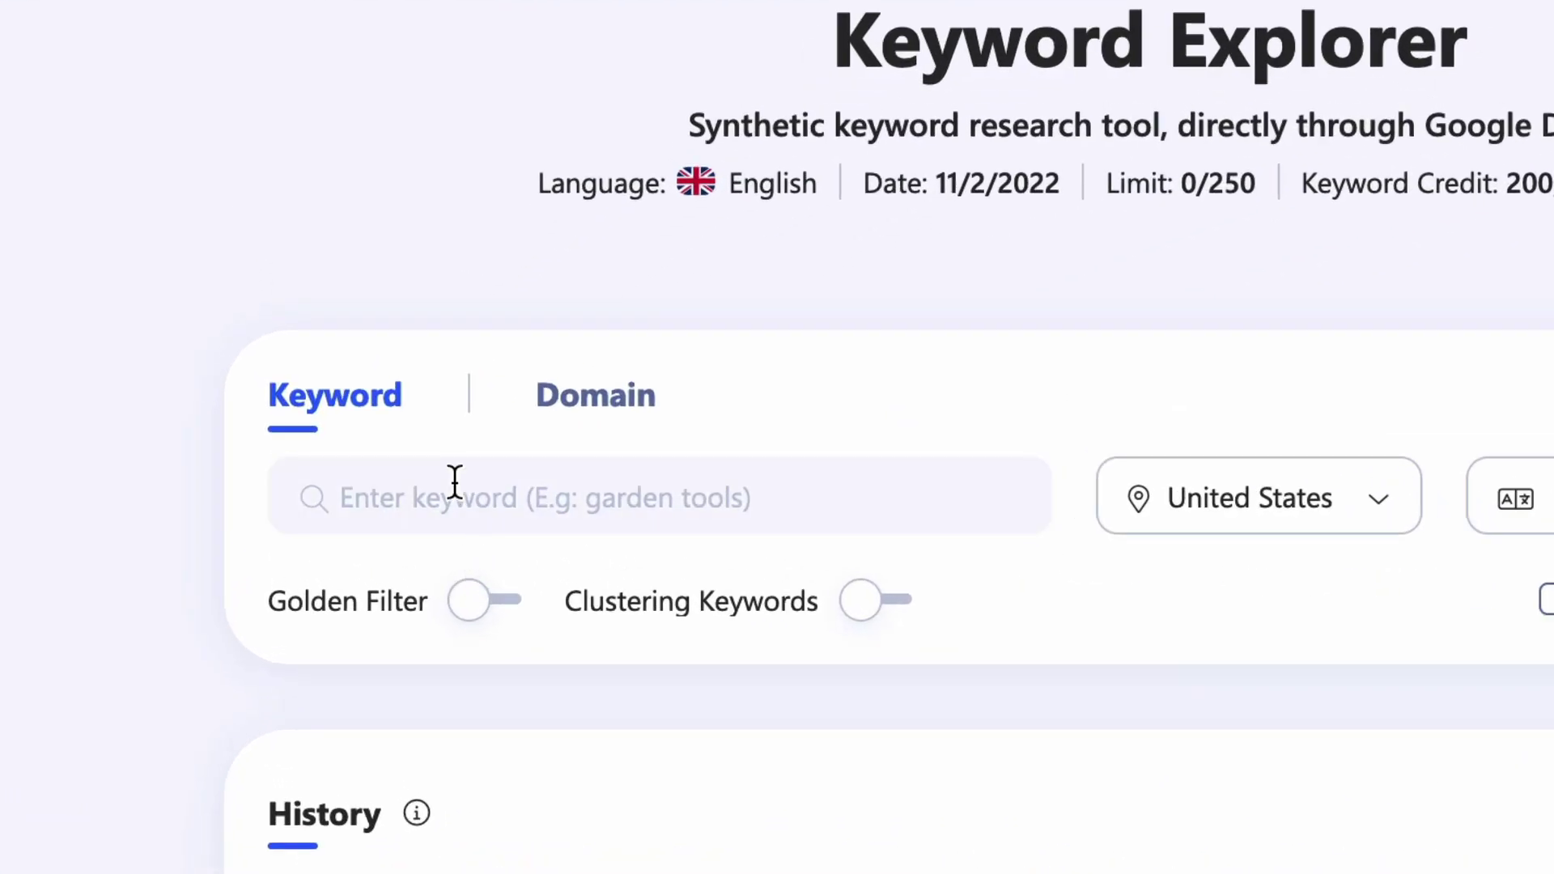
# Search 'intermittent fasting' and scroll to its 4,877 keyword ideas in the Keyword Data table.
pyautogui.click(375, 492)
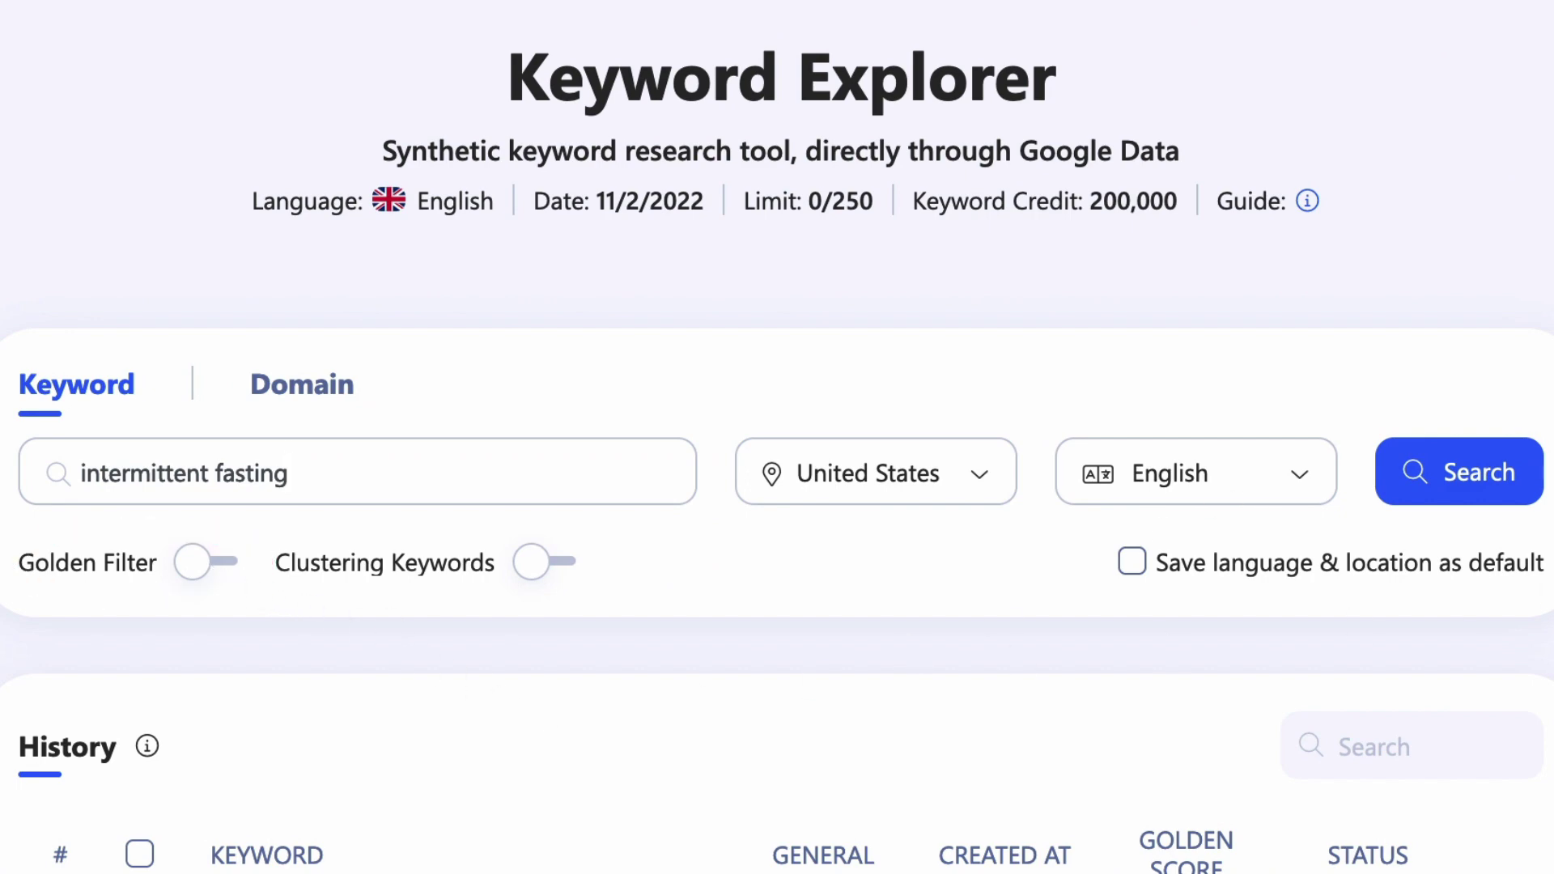
pyautogui.click(1498, 471)
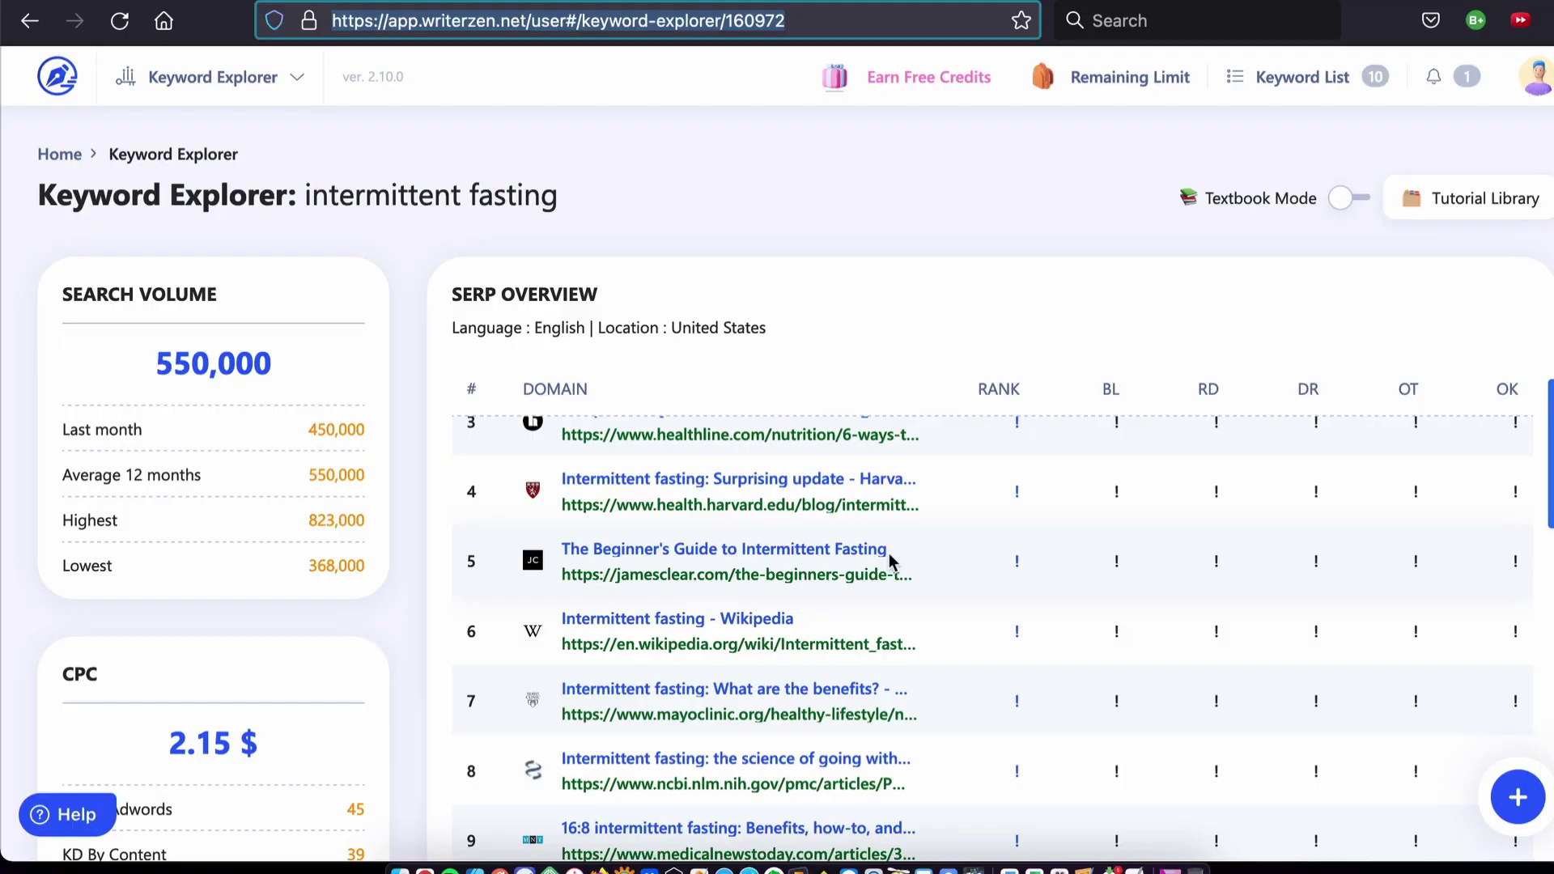
pyautogui.scroll(-20, 889, 557)
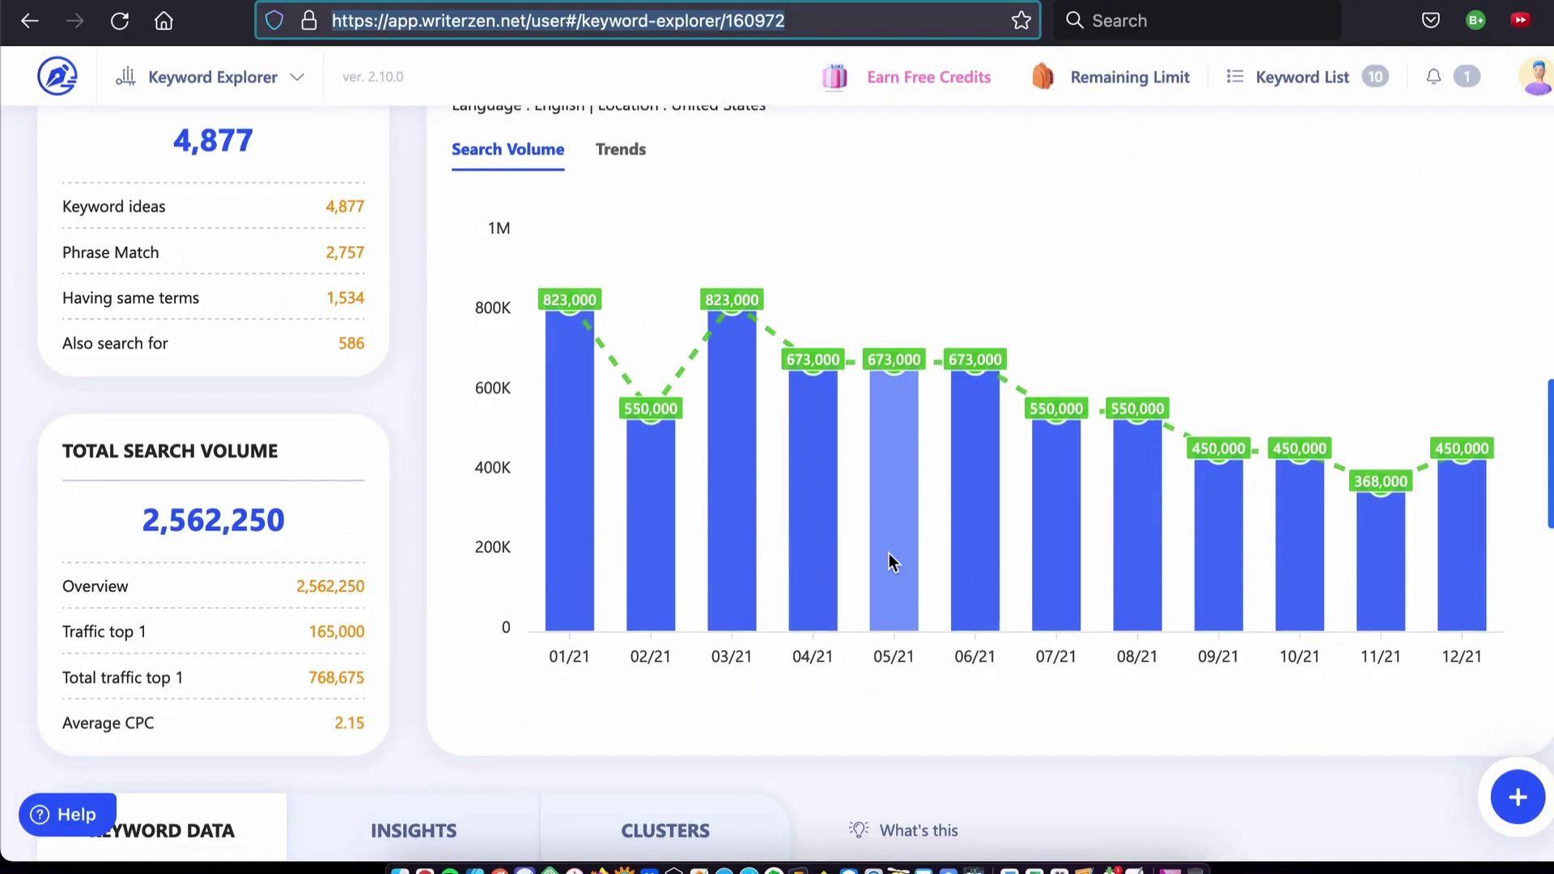
pyautogui.scroll(-2, 889, 557)
pyautogui.scroll(-3, 889, 557)
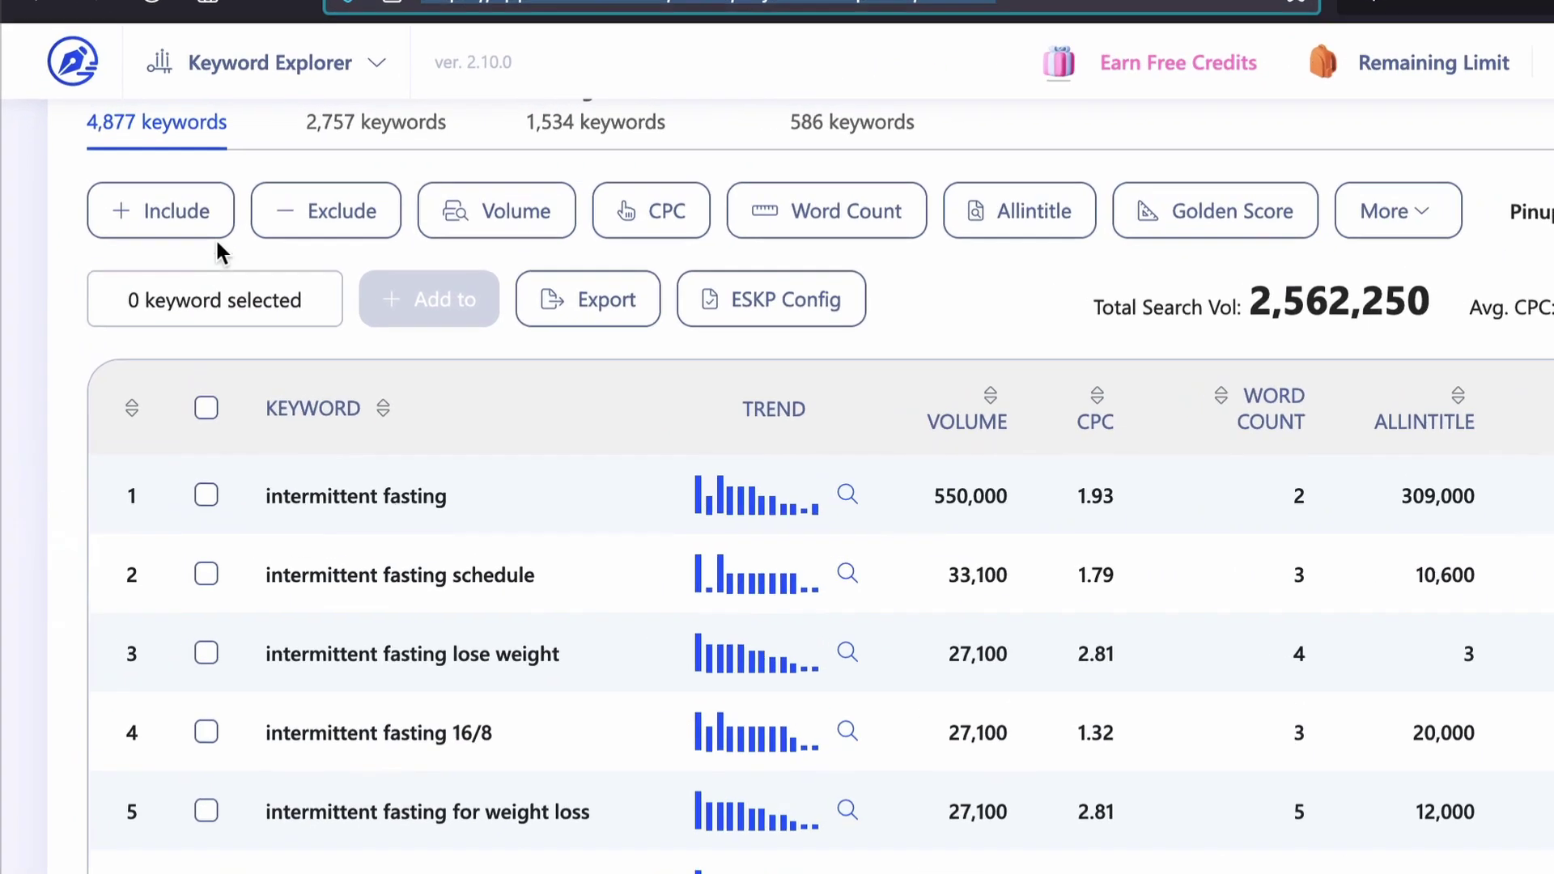
# Exclude keywords containing free, pdf and download from the results.
pyautogui.click(142, 202)
pyautogui.click(235, 257)
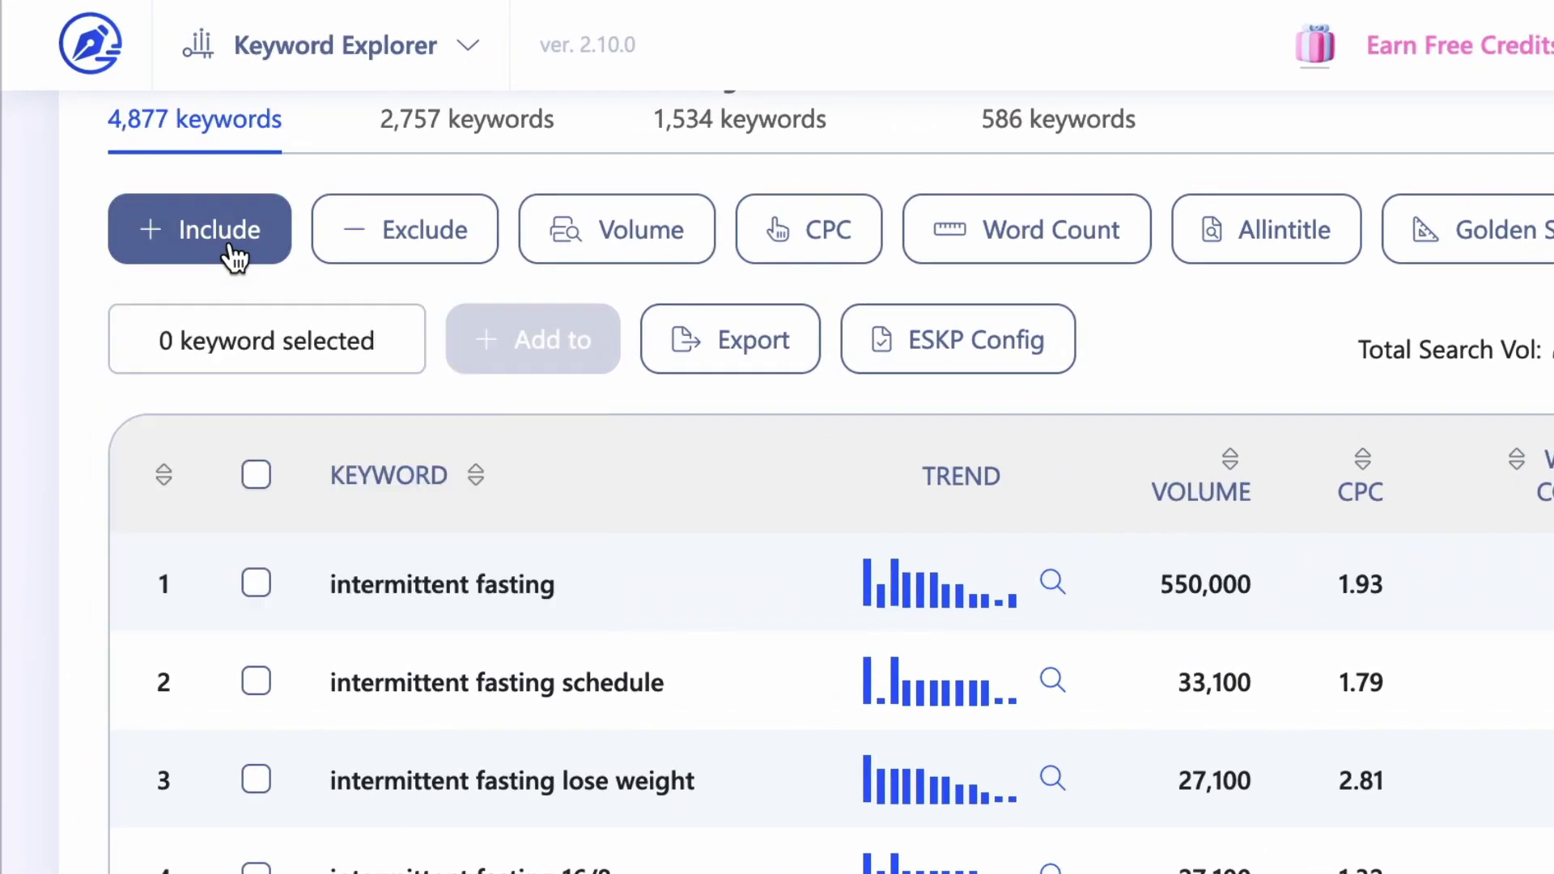
pyautogui.click(389, 235)
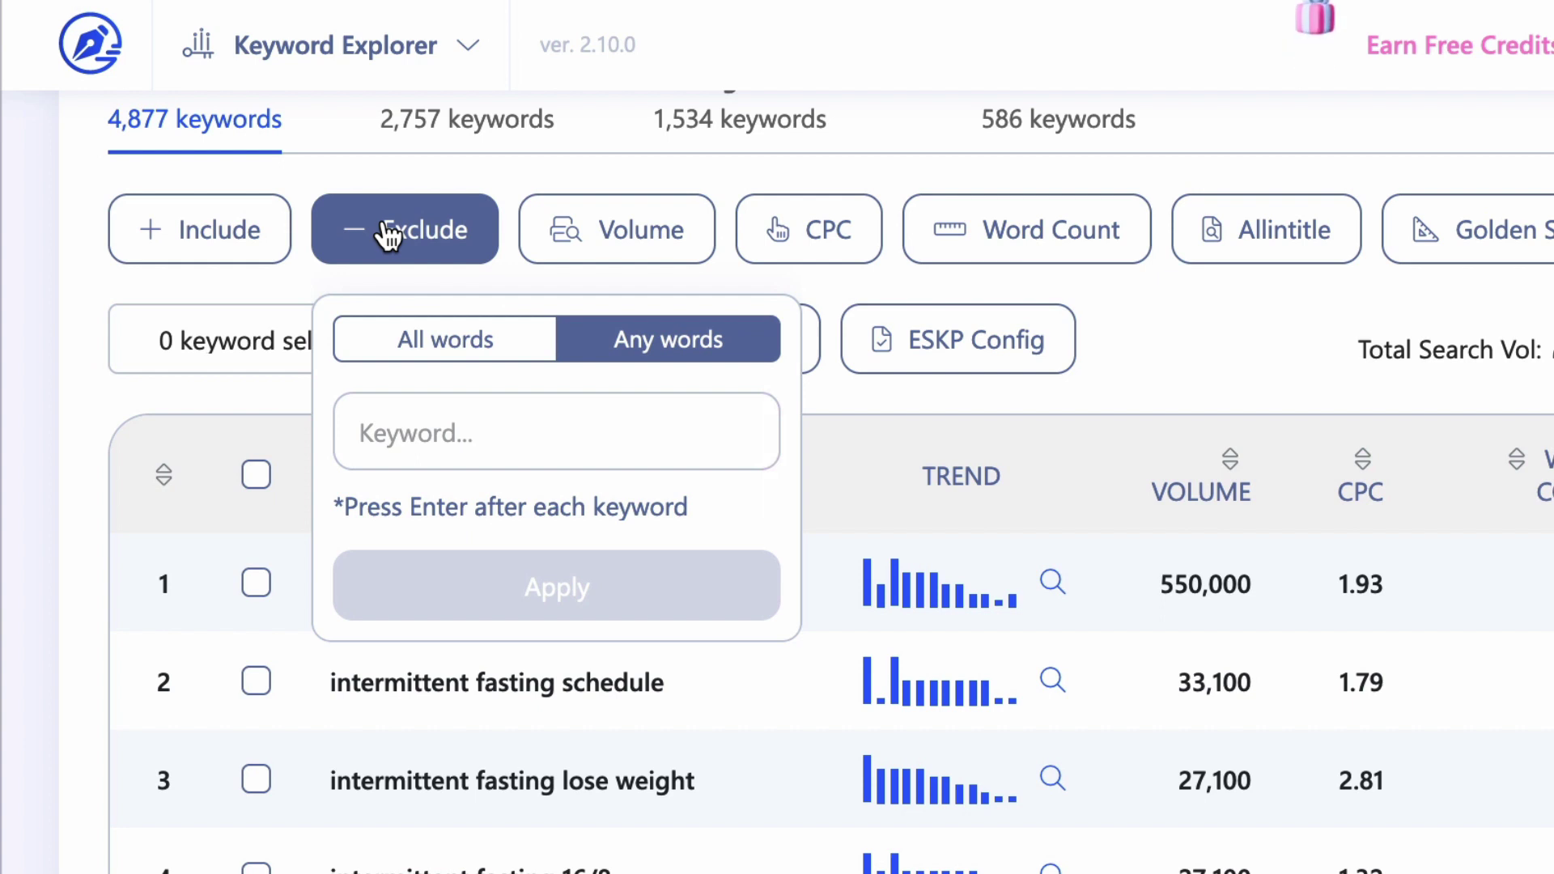
pyautogui.write('free')
pyautogui.press('Return')
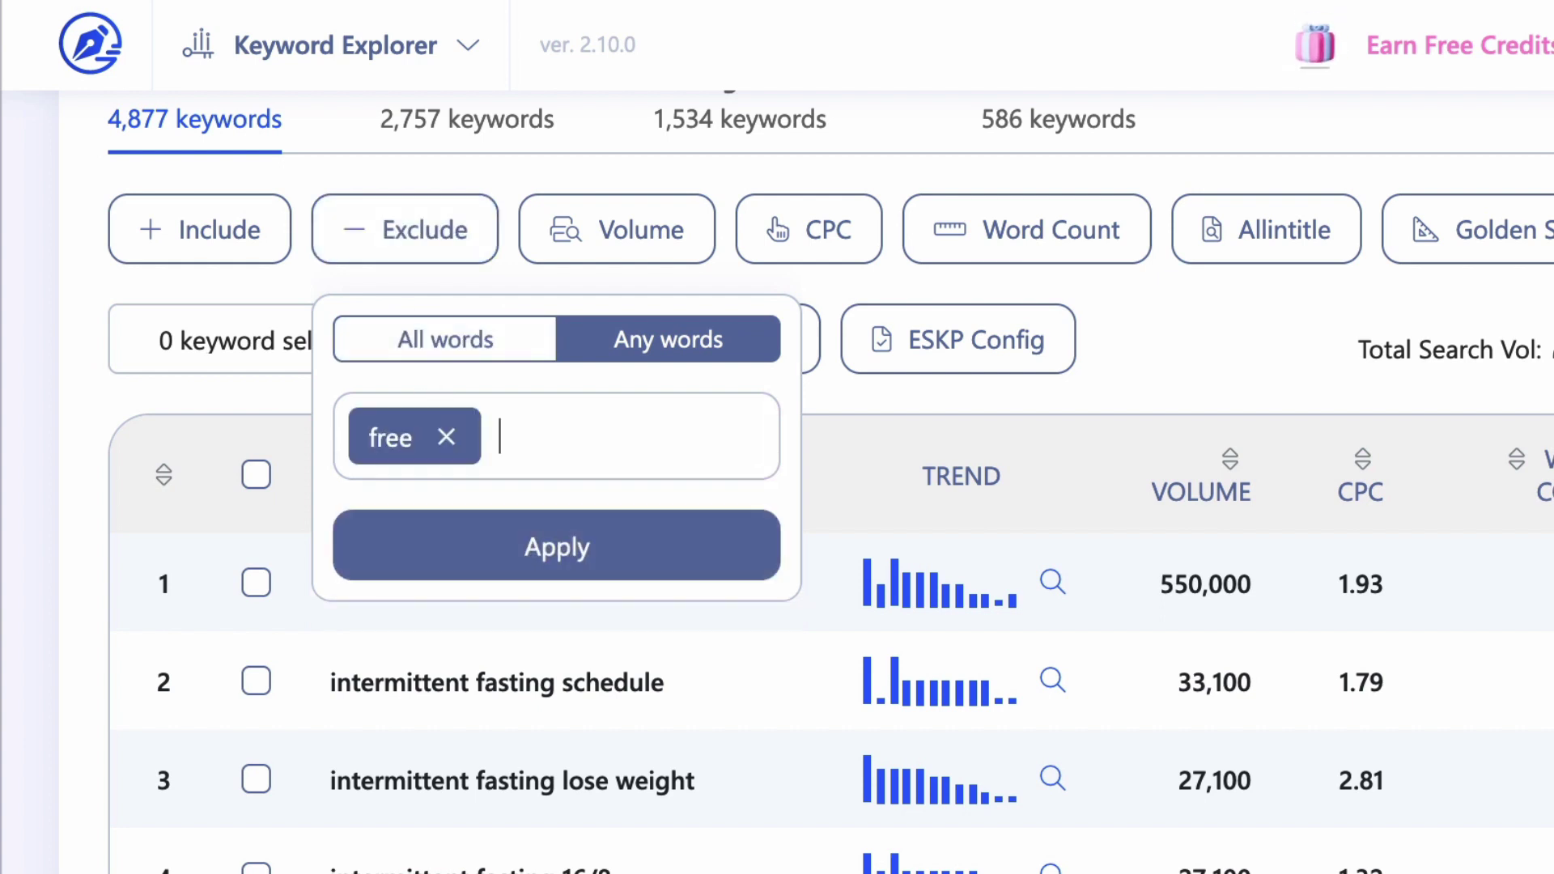
pyautogui.write('pdf')
pyautogui.press('Return')
pyautogui.write('download')
pyautogui.press('Return')
pyautogui.click(603, 679)
# Limit results to a minimum search volume of 20 and minimum word count of 4.
pyautogui.click(755, 260)
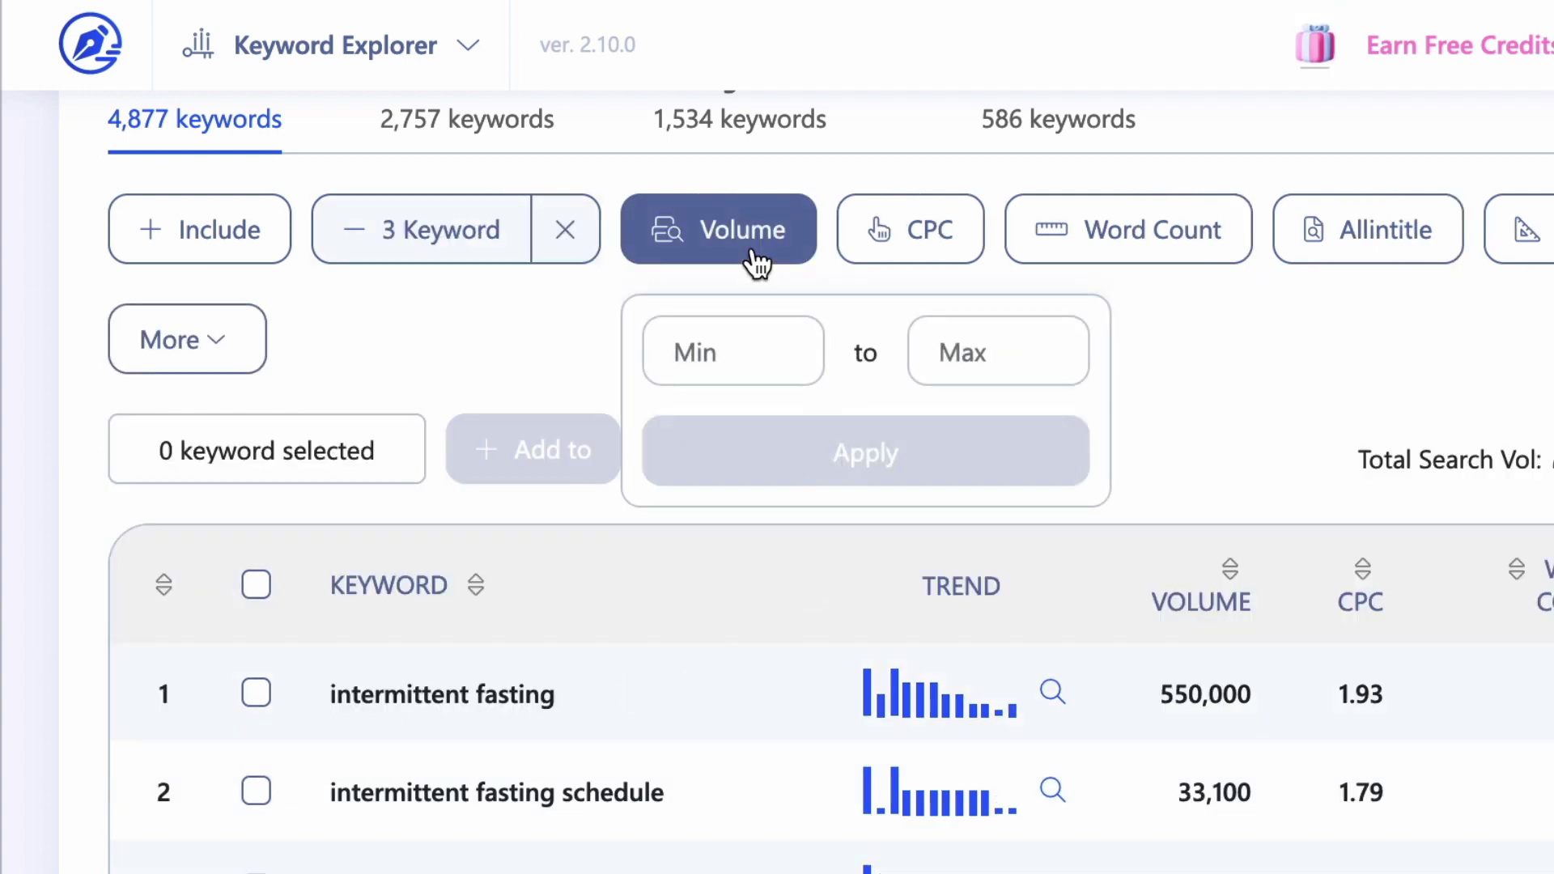
pyautogui.write('20')
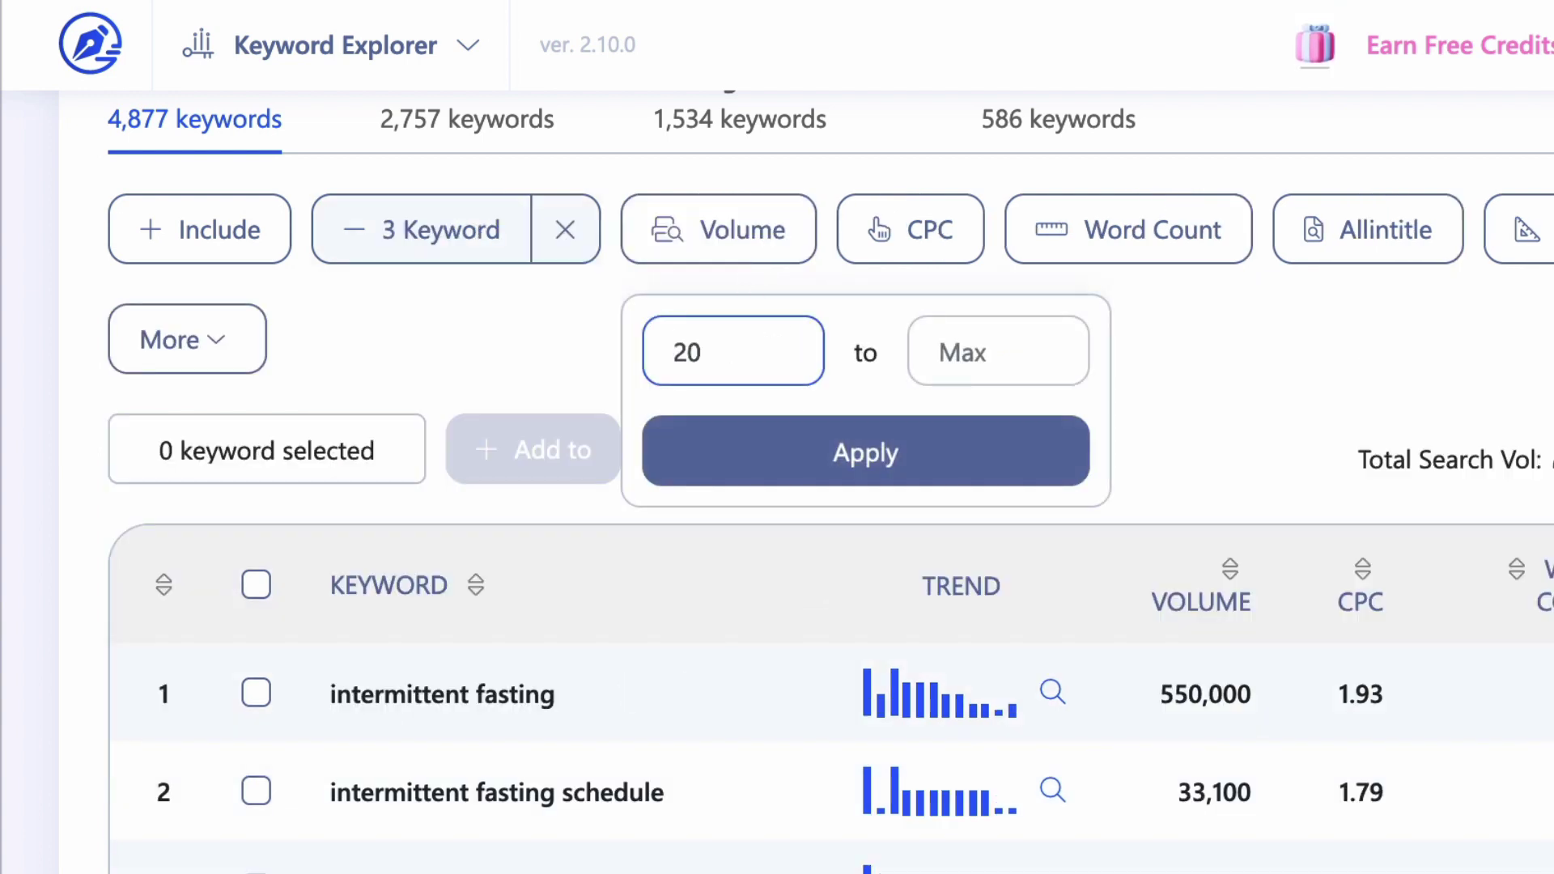
pyautogui.click(863, 480)
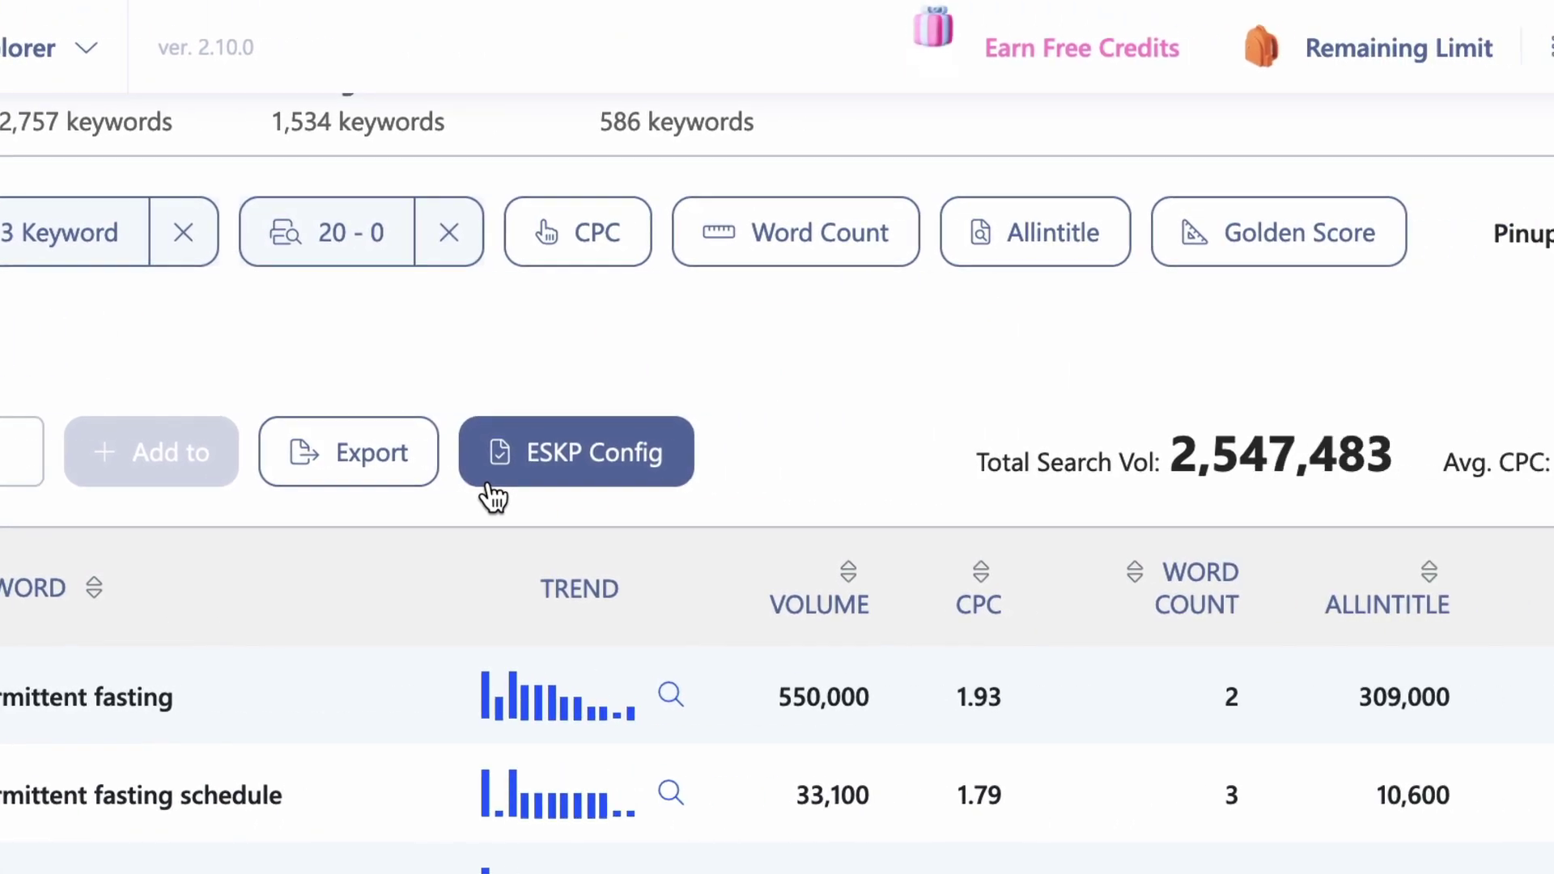
pyautogui.click(873, 253)
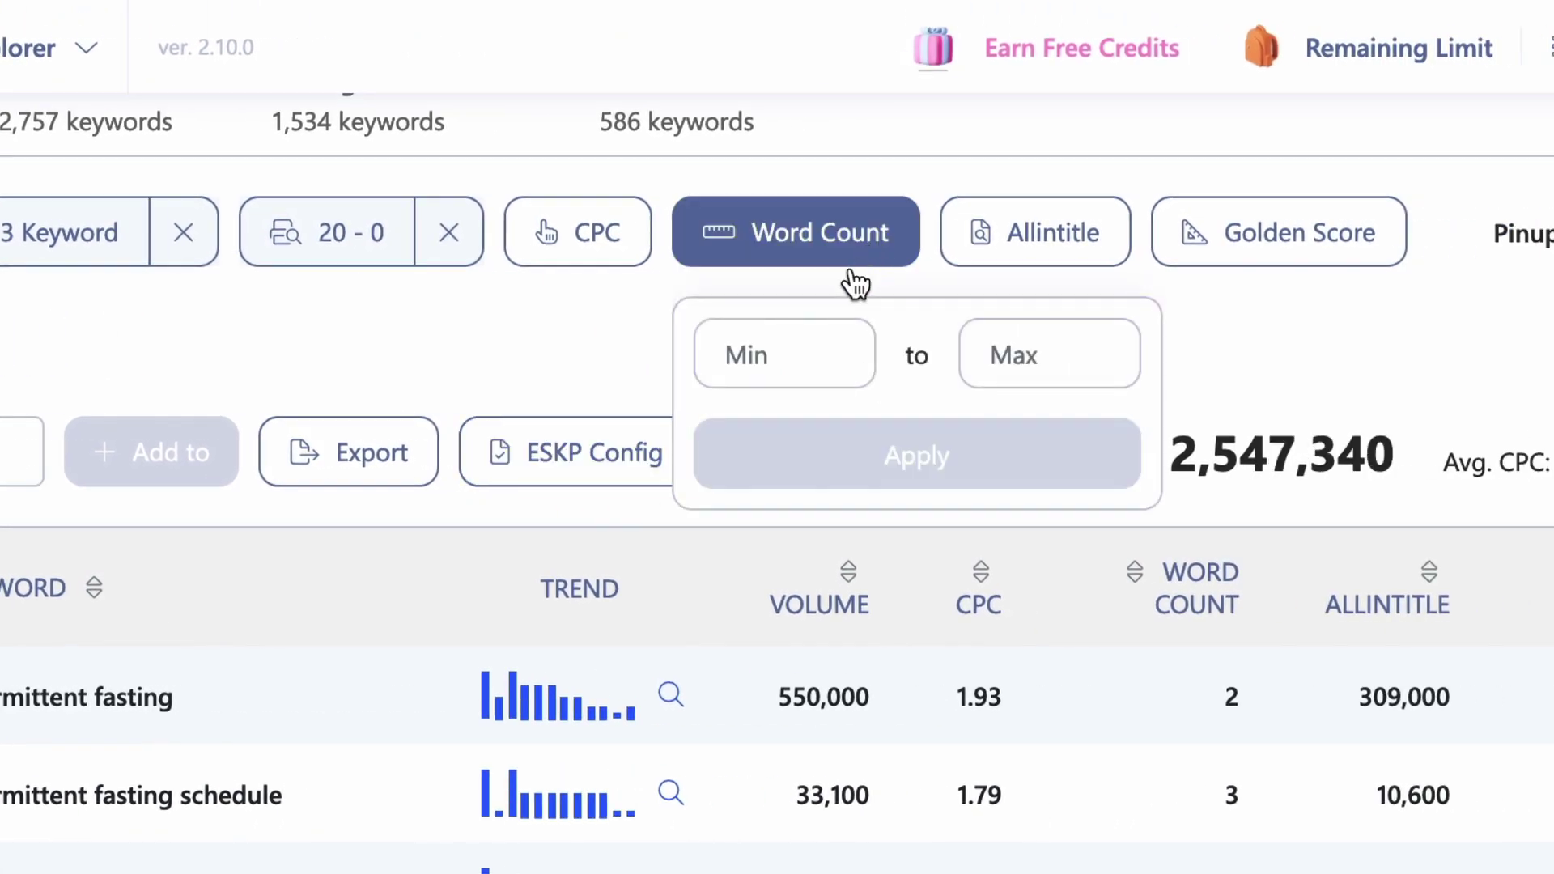
pyautogui.click(799, 351)
pyautogui.write('4')
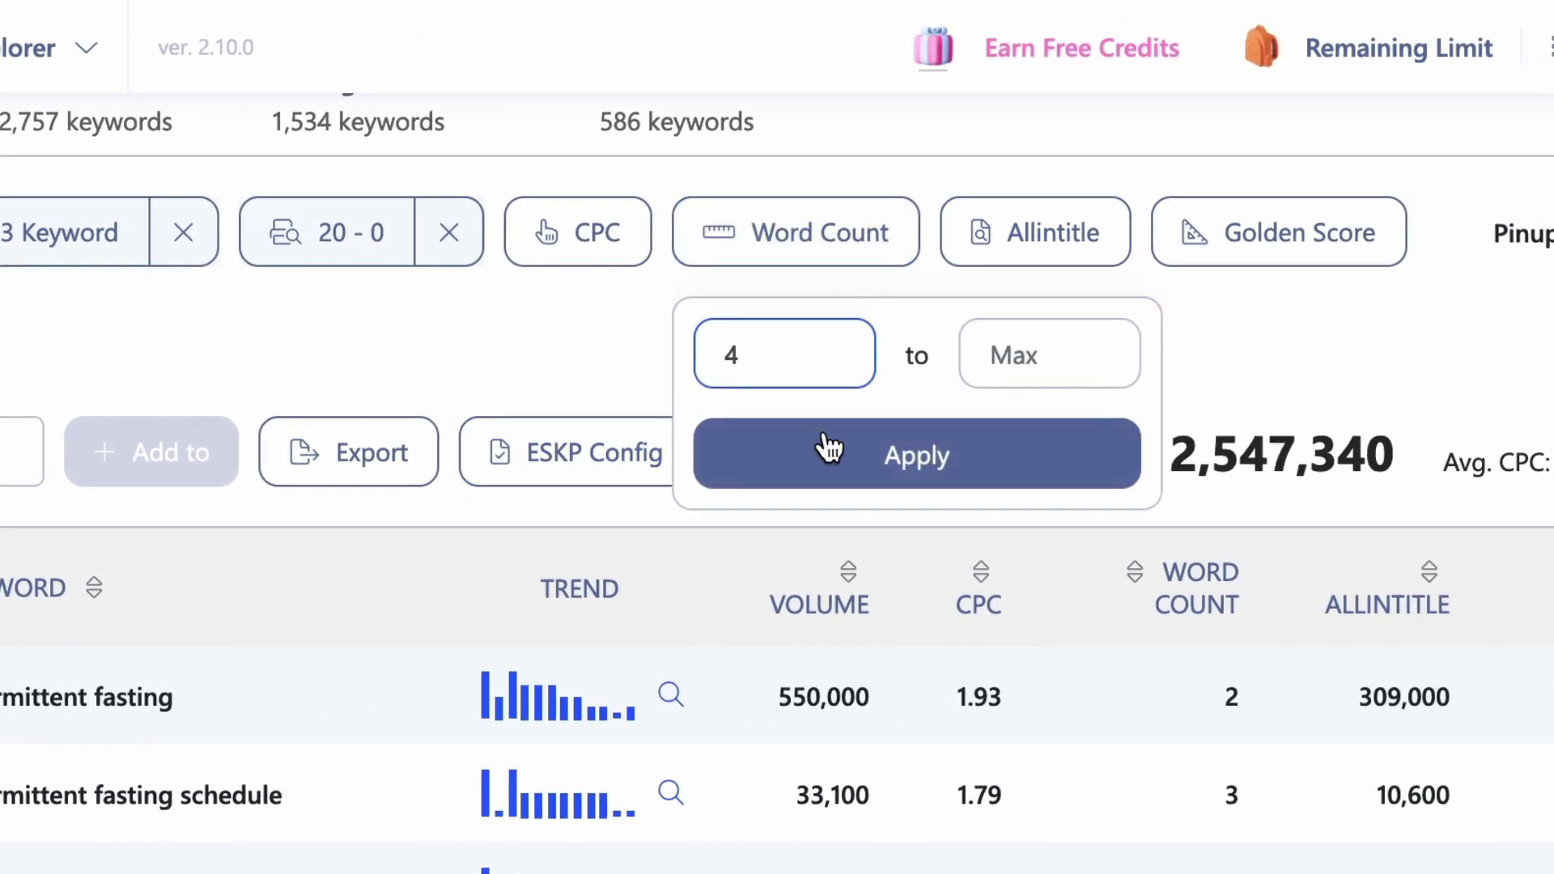
pyautogui.click(842, 475)
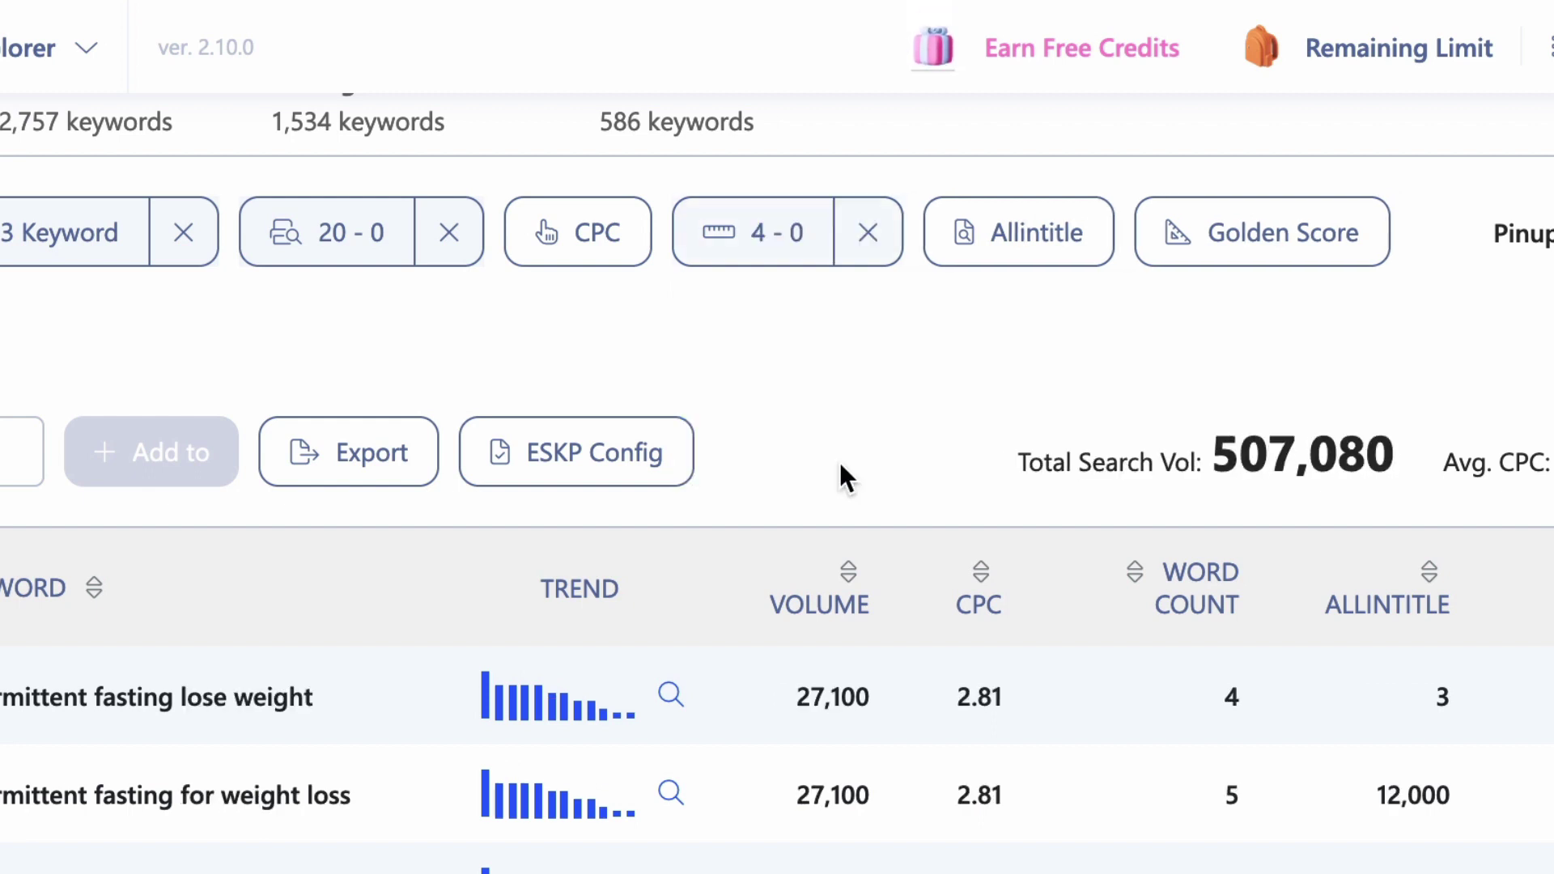
# Remove the word-count filter and expand the 'intermittent fasting' keyword details showing difficulty 61/100.
pyautogui.click(868, 235)
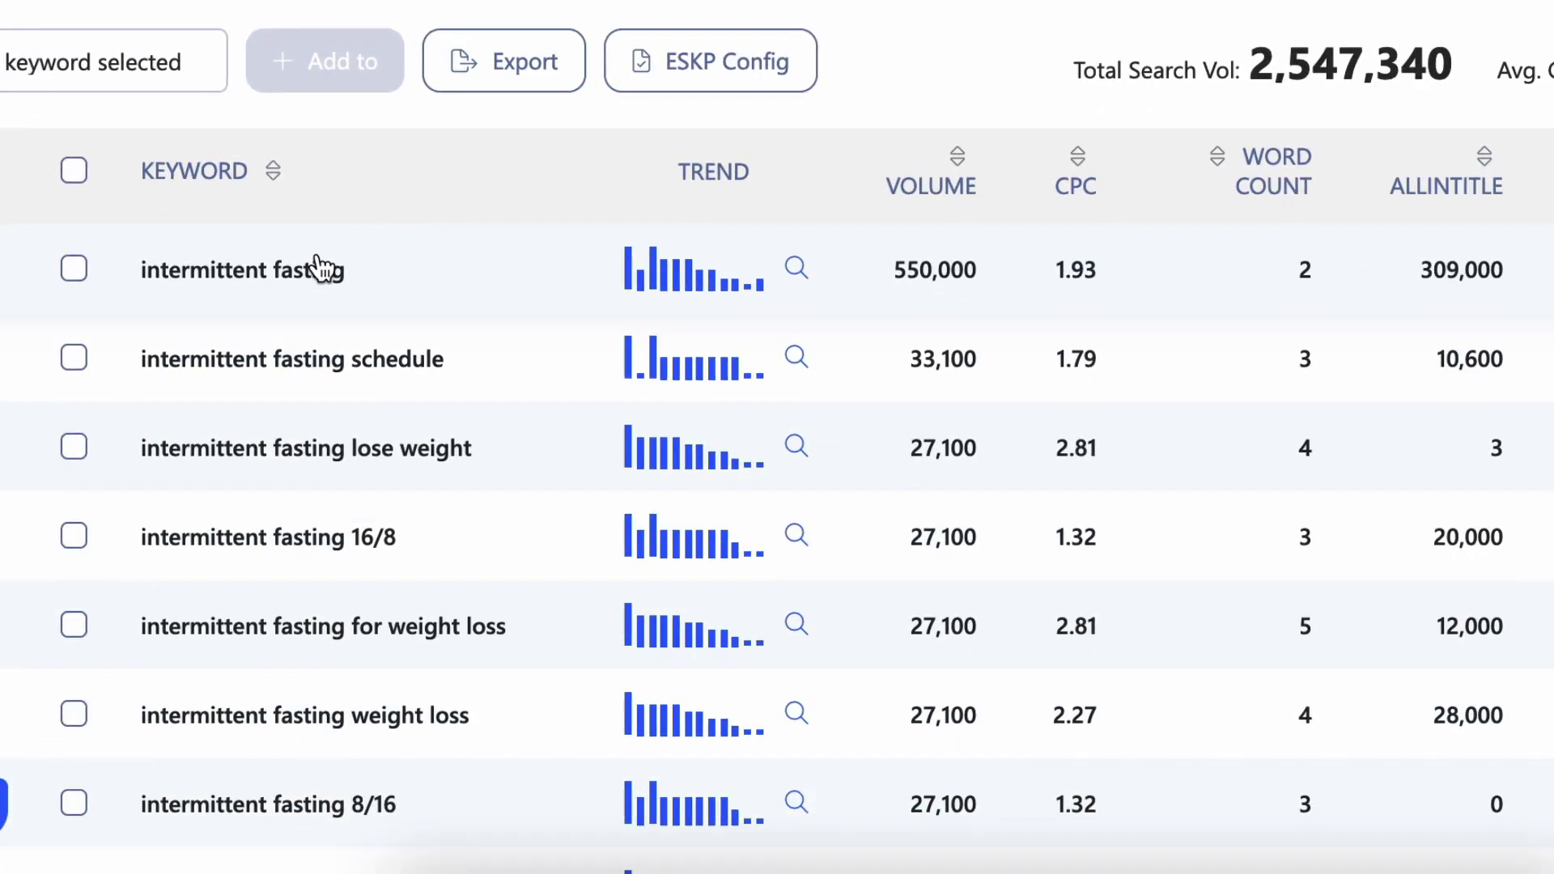
pyautogui.click(315, 267)
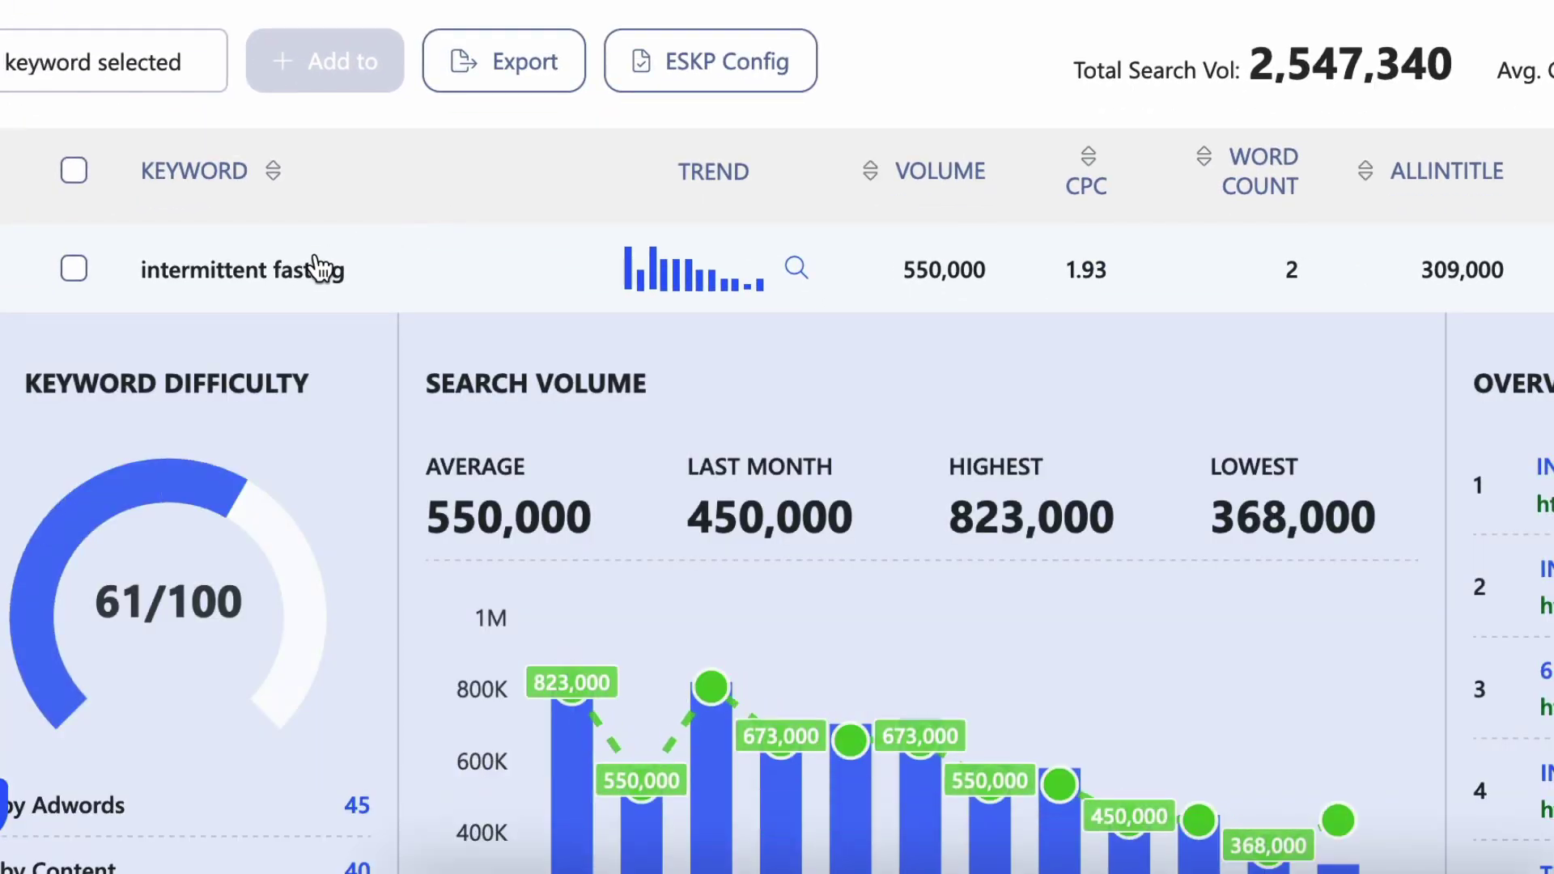
pyautogui.scroll(-3, 777, 500)
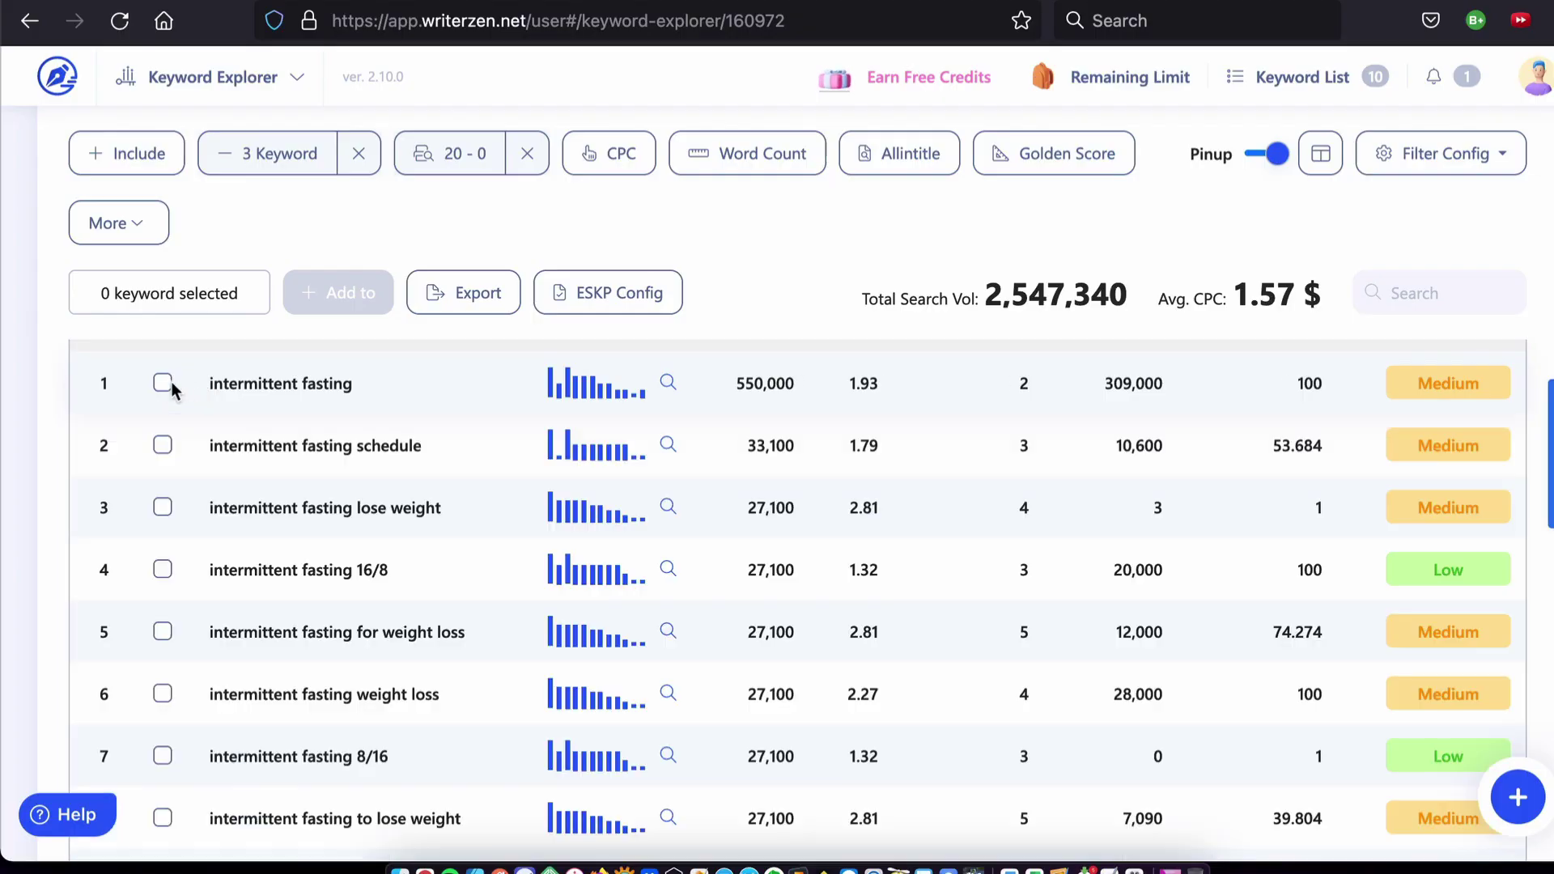
# Tick the intermittent fasting keyword to add to a list, then turn on the Golden Filter.
pyautogui.click(162, 383)
pyautogui.click(377, 298)
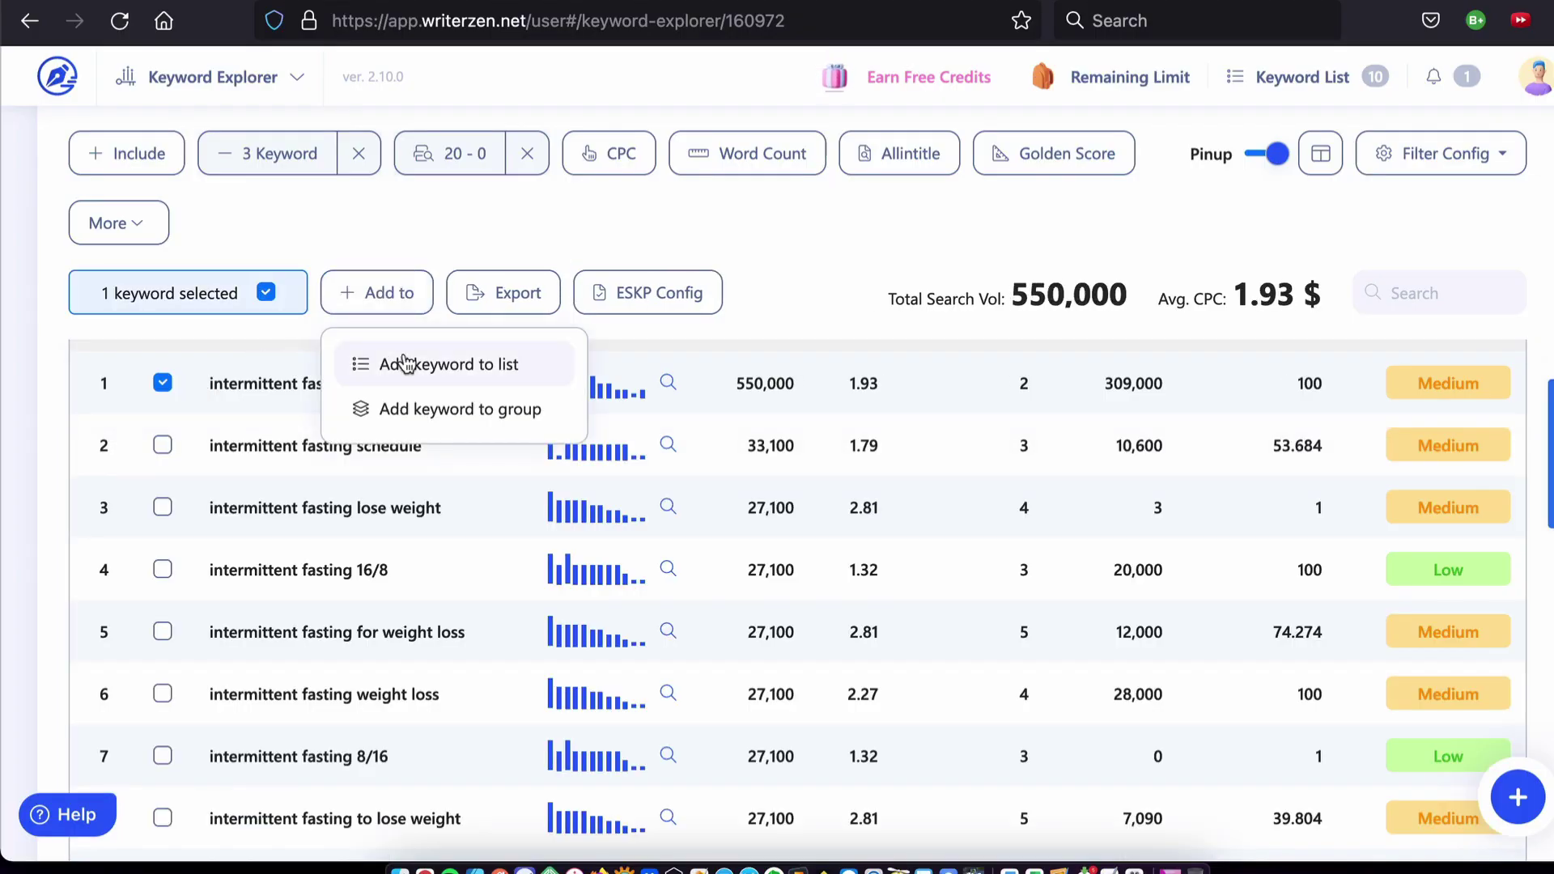
pyautogui.click(406, 363)
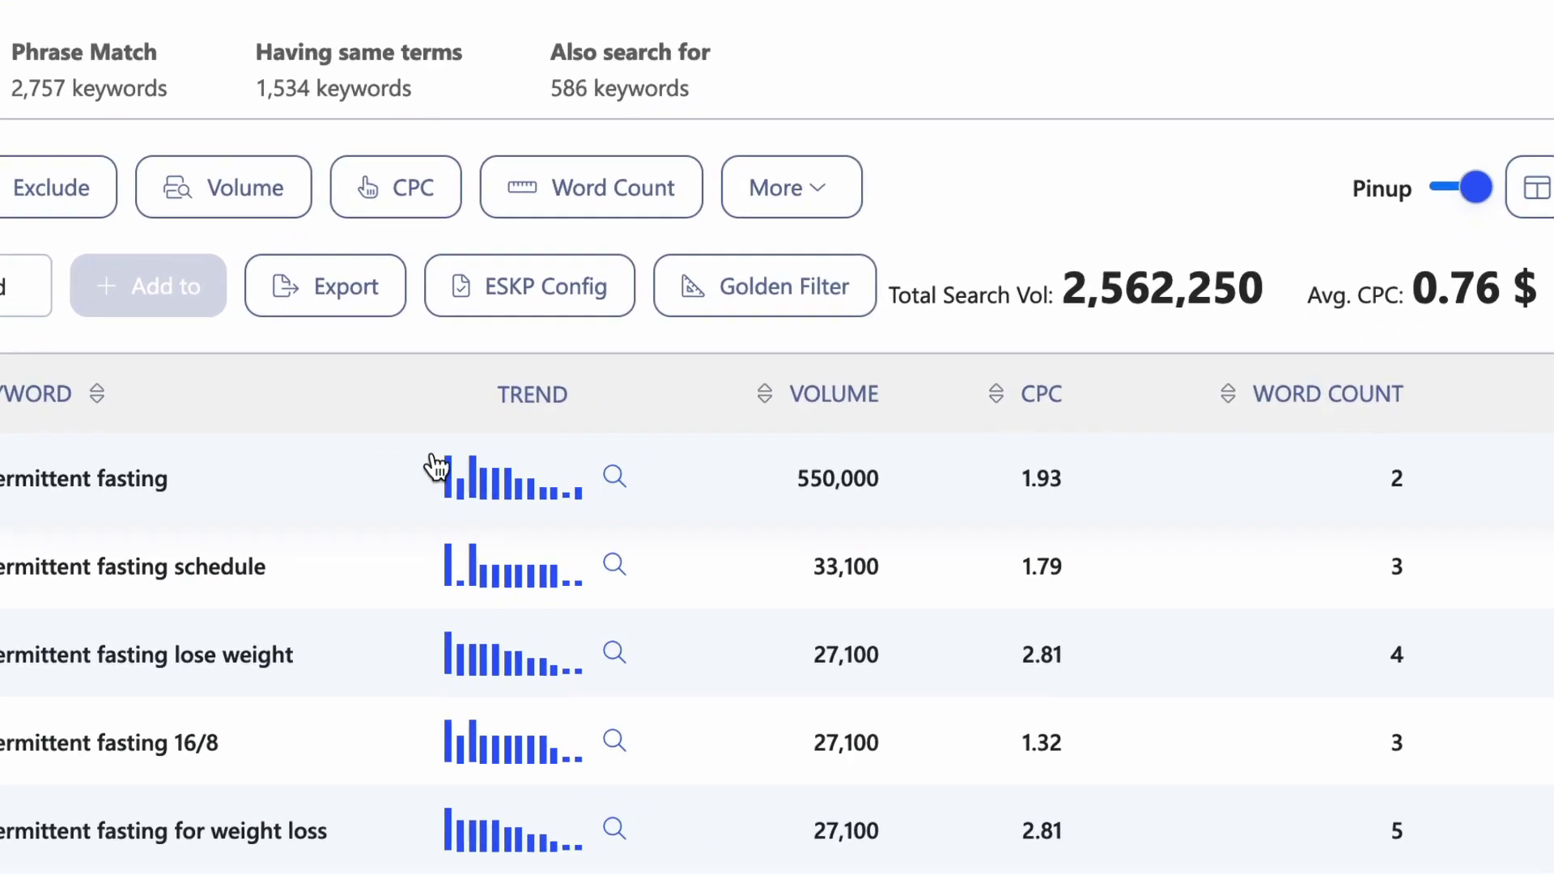
pyautogui.click(810, 270)
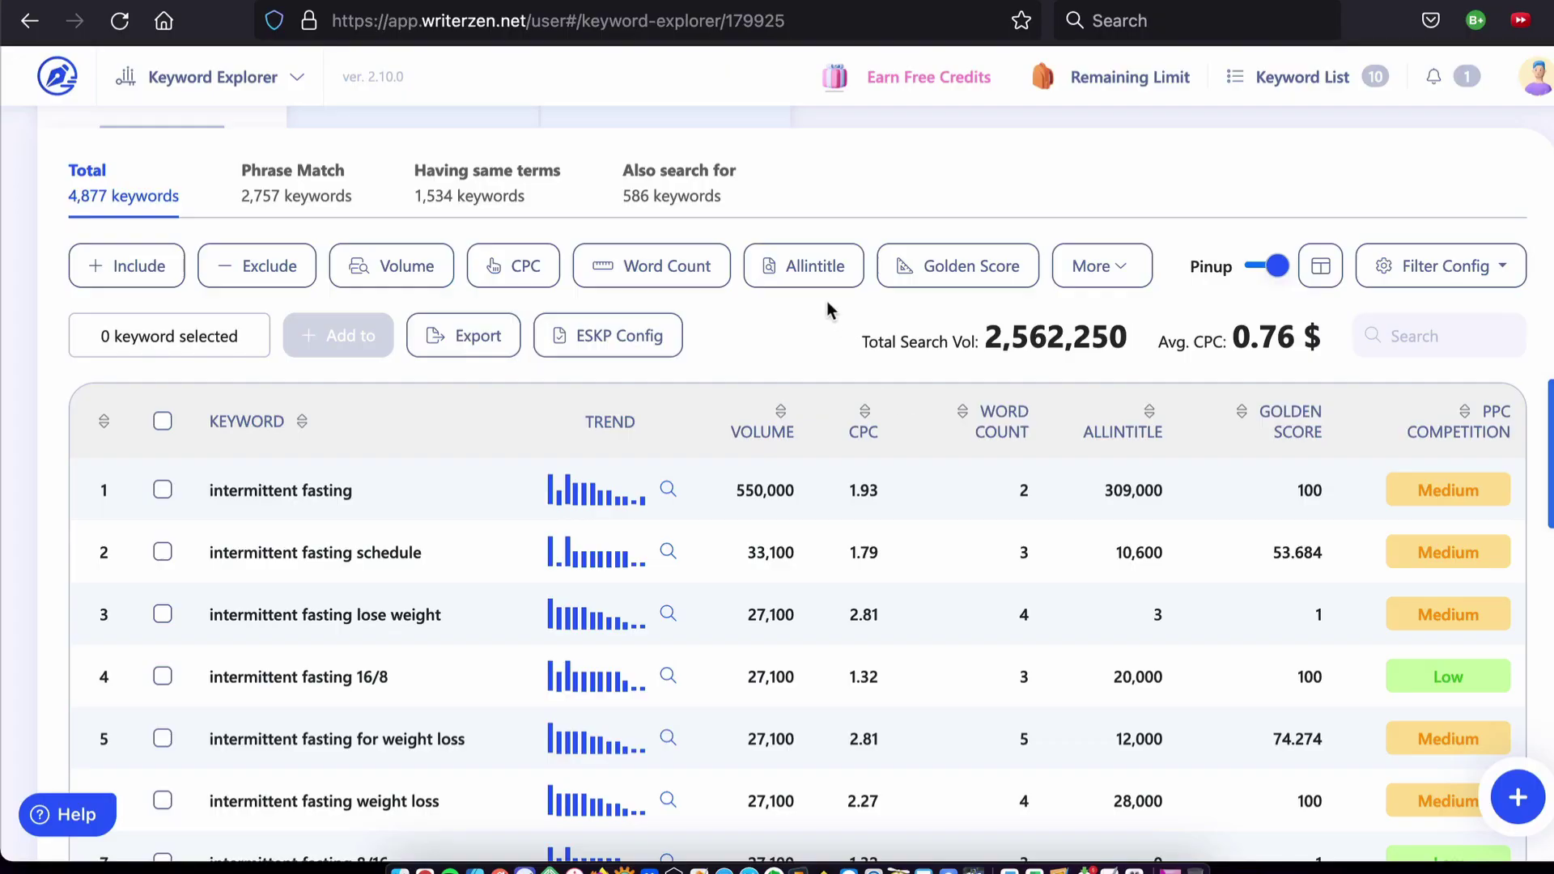
pyautogui.click(819, 271)
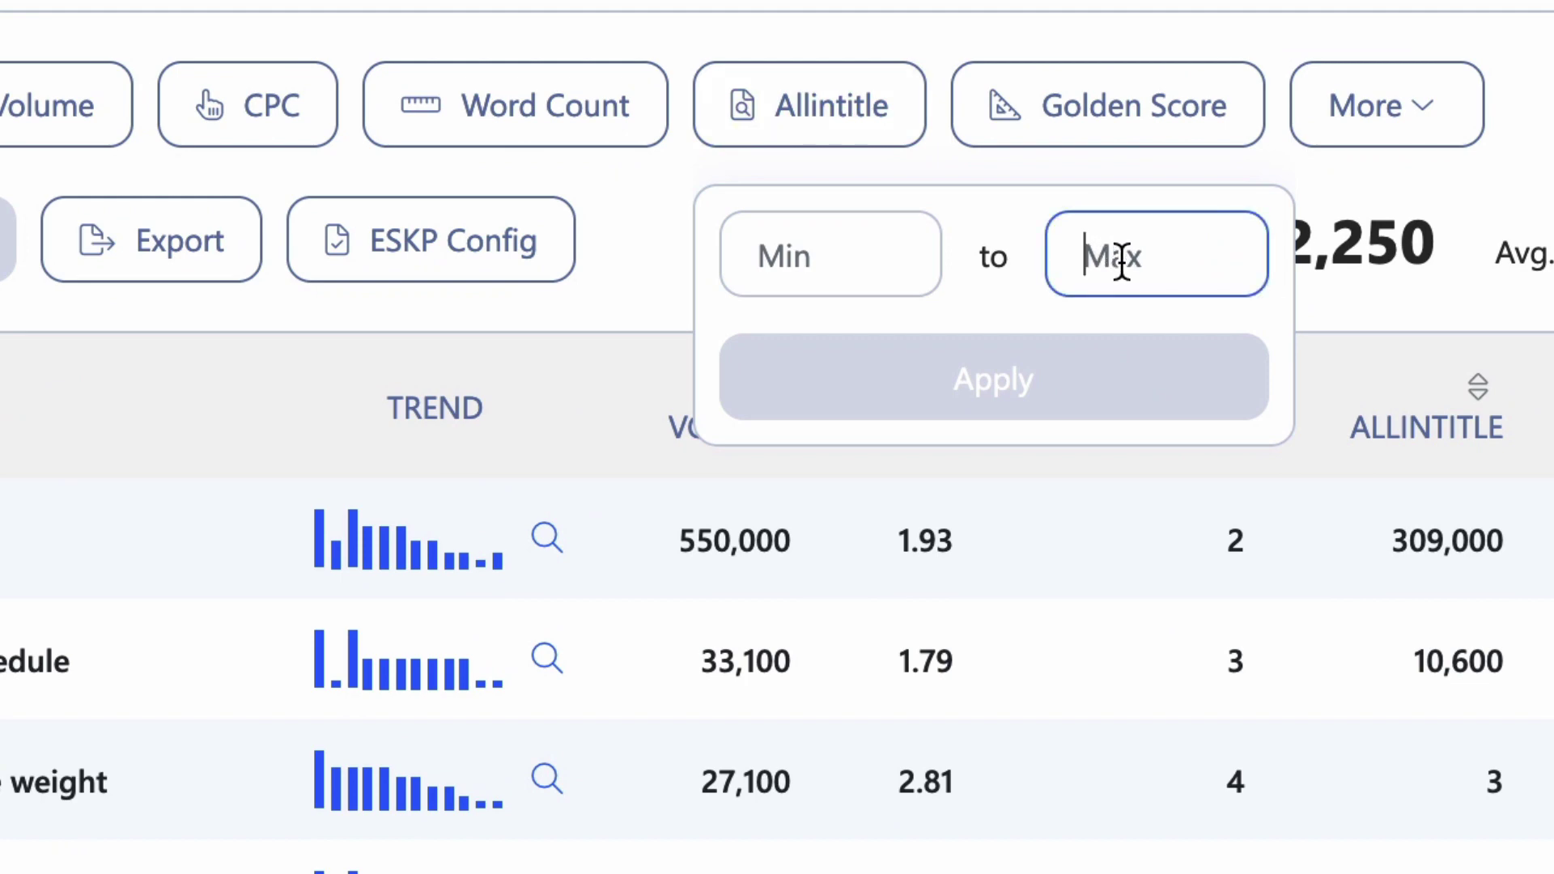
pyautogui.click(1122, 263)
pyautogui.write('9')
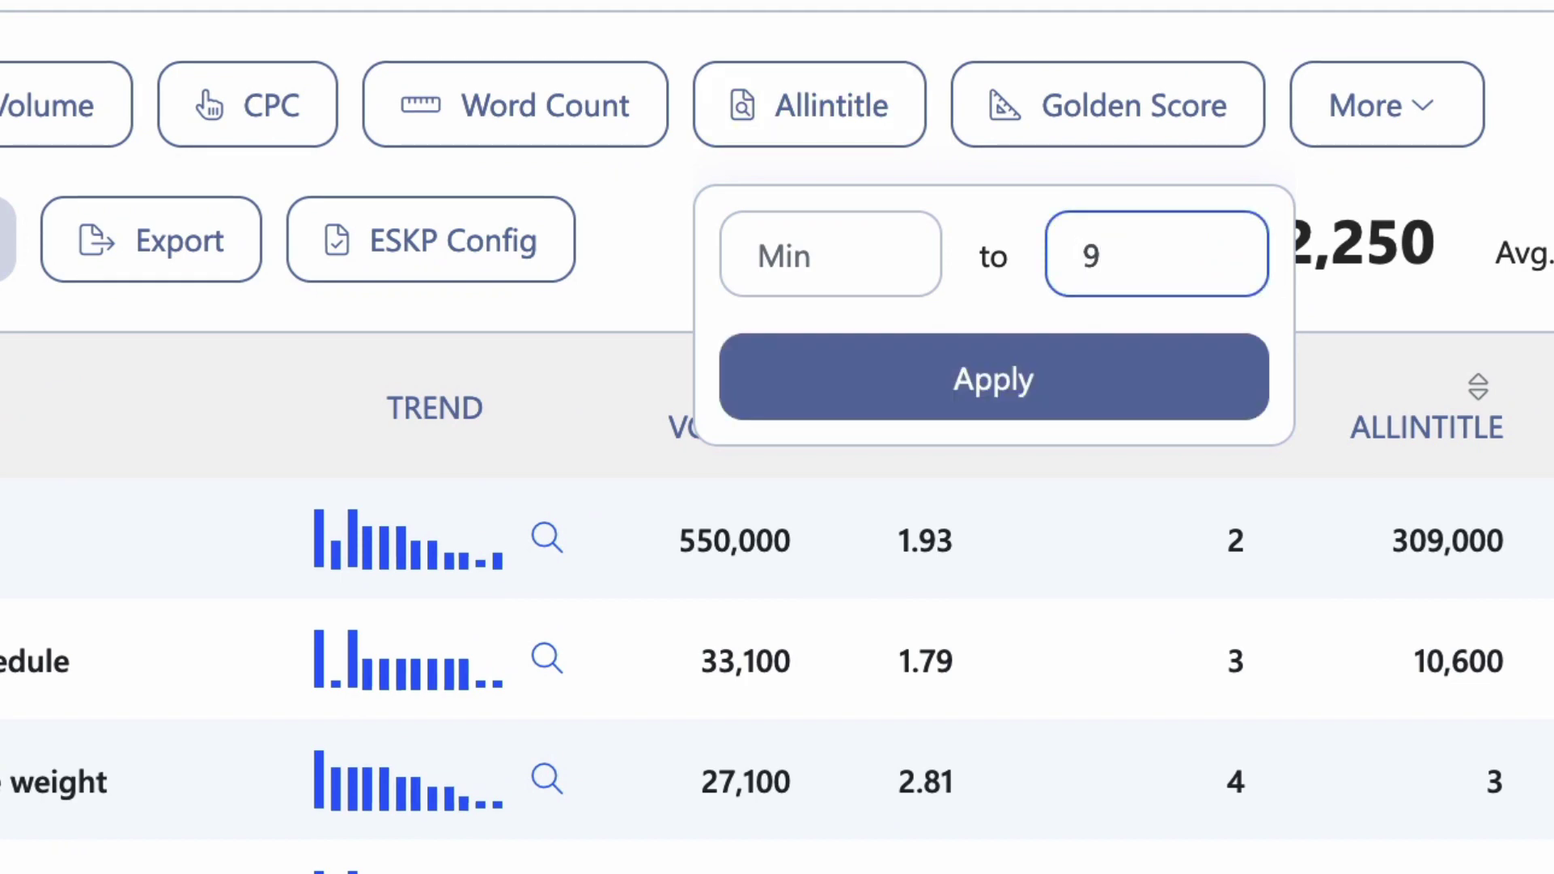
pyautogui.click(1011, 404)
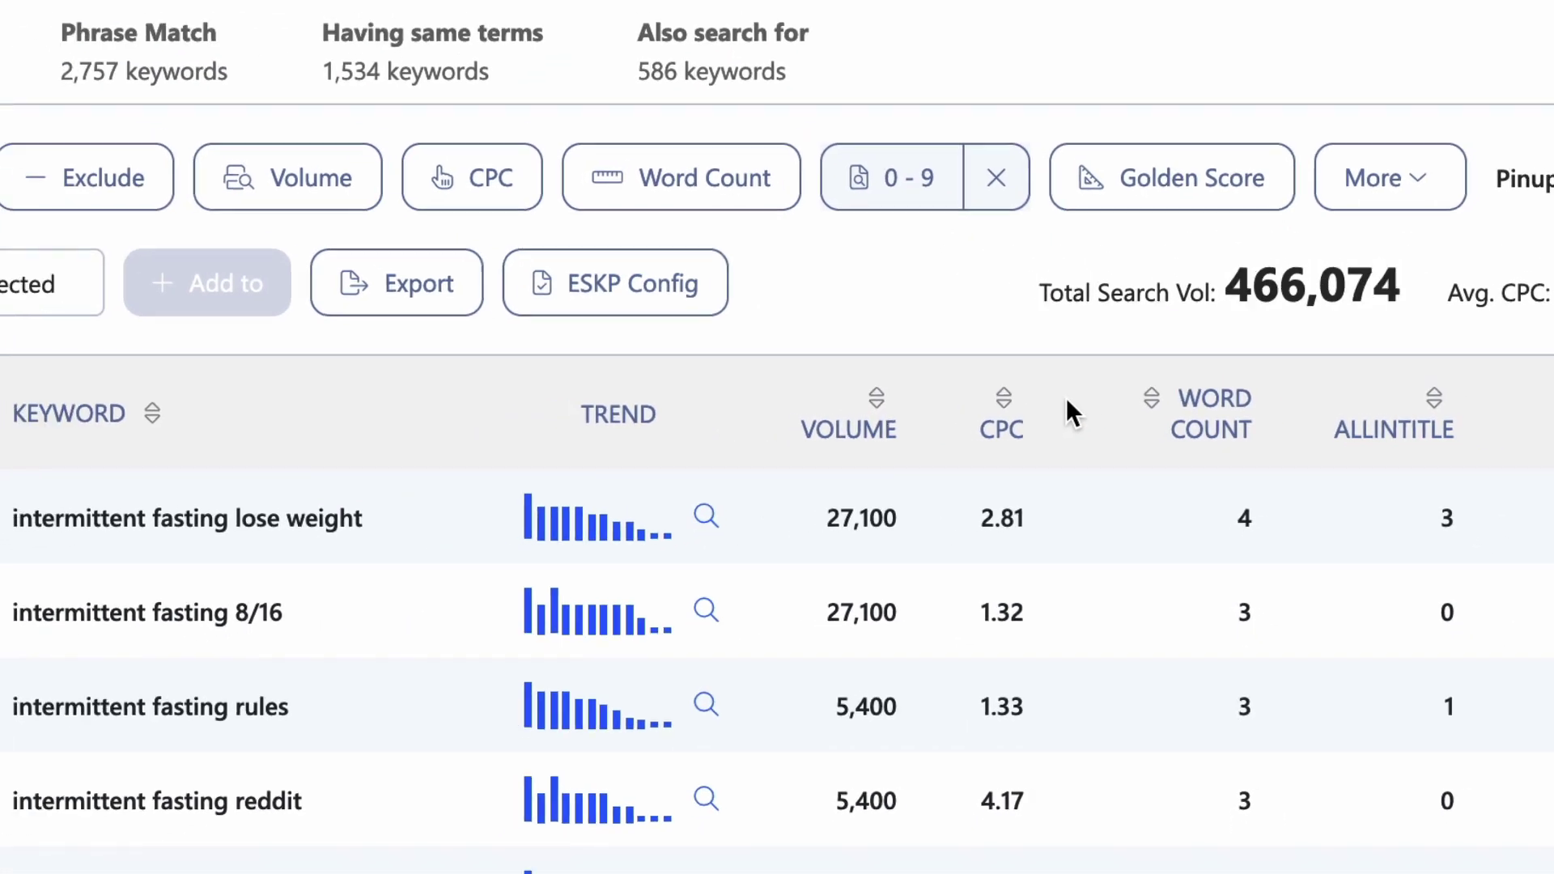
pyautogui.scroll(-3, 1071, 399)
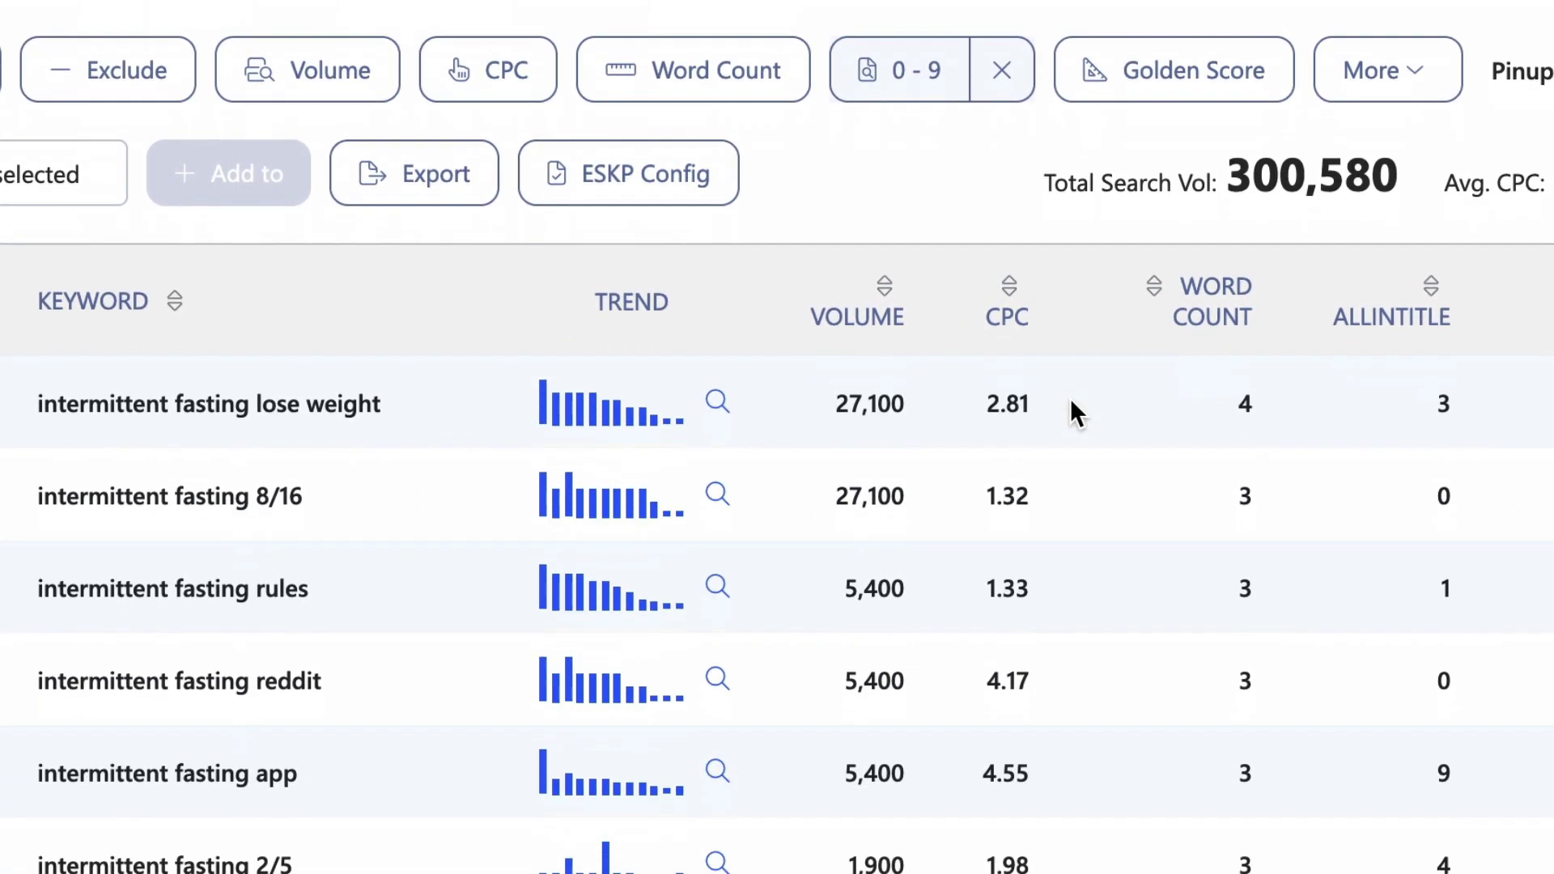
pyautogui.scroll(1, 1070, 399)
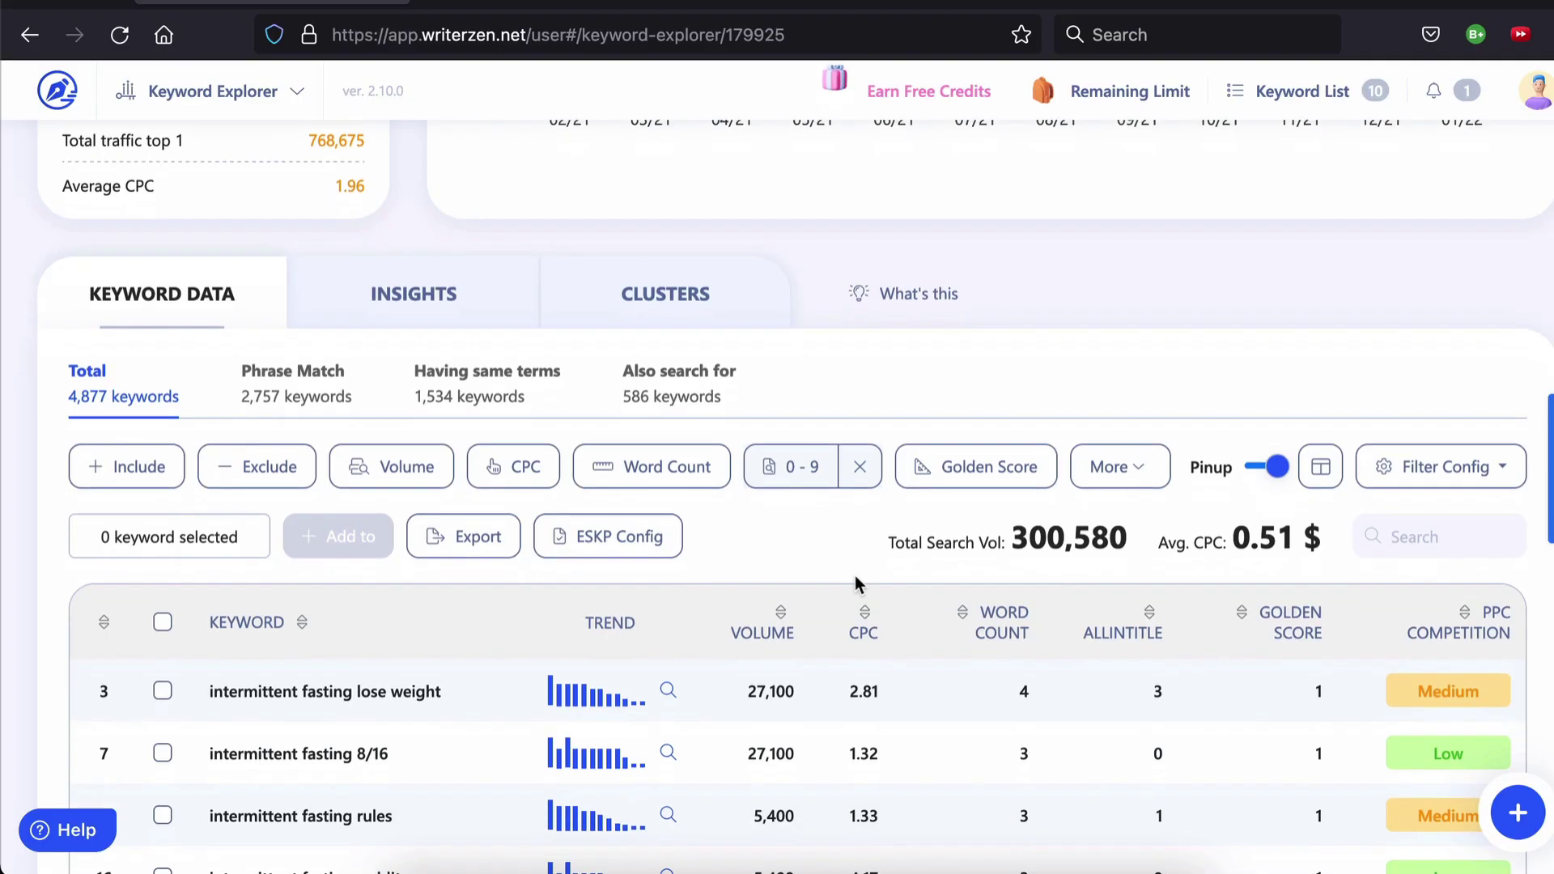
# Review the Allintitle 0–9 filtered keyword table and bring up the Golden Filter options.
pyautogui.scroll(-20, 855, 576)
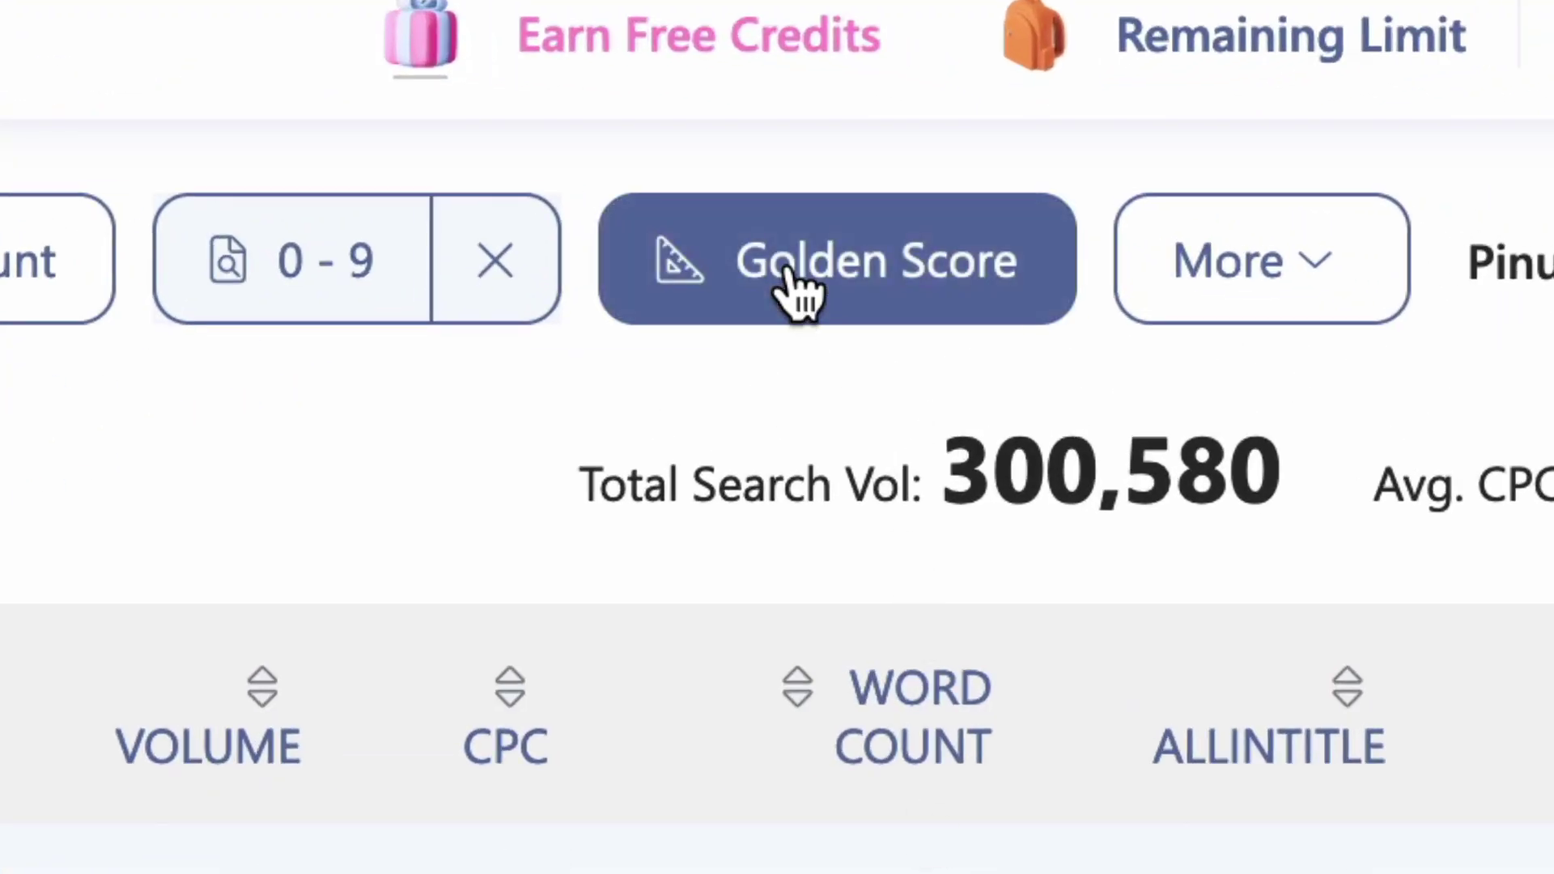
pyautogui.click(800, 295)
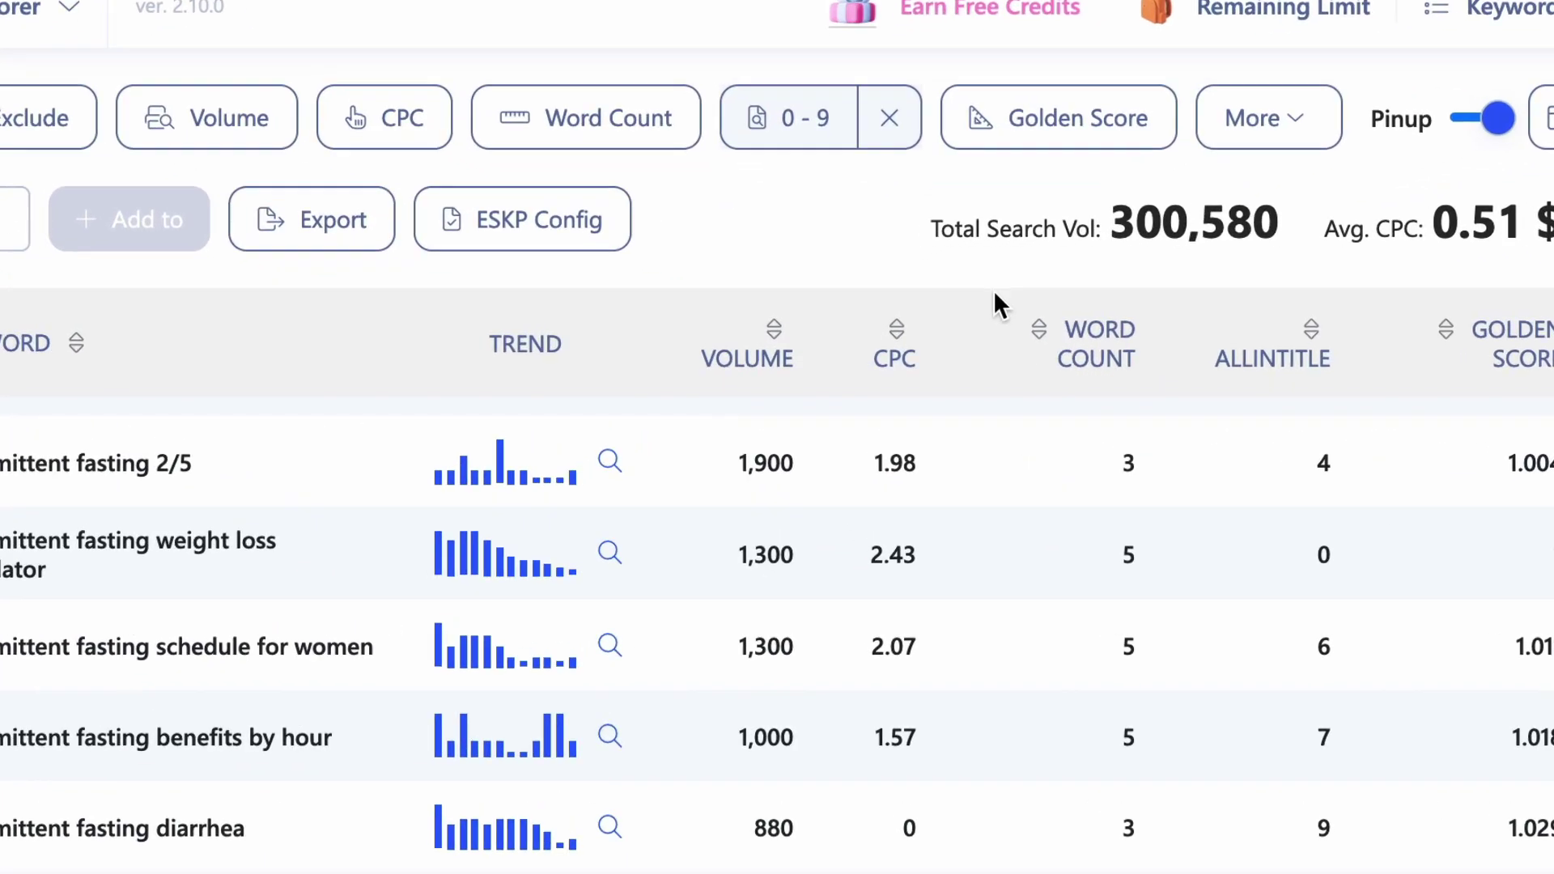
pyautogui.click(1082, 123)
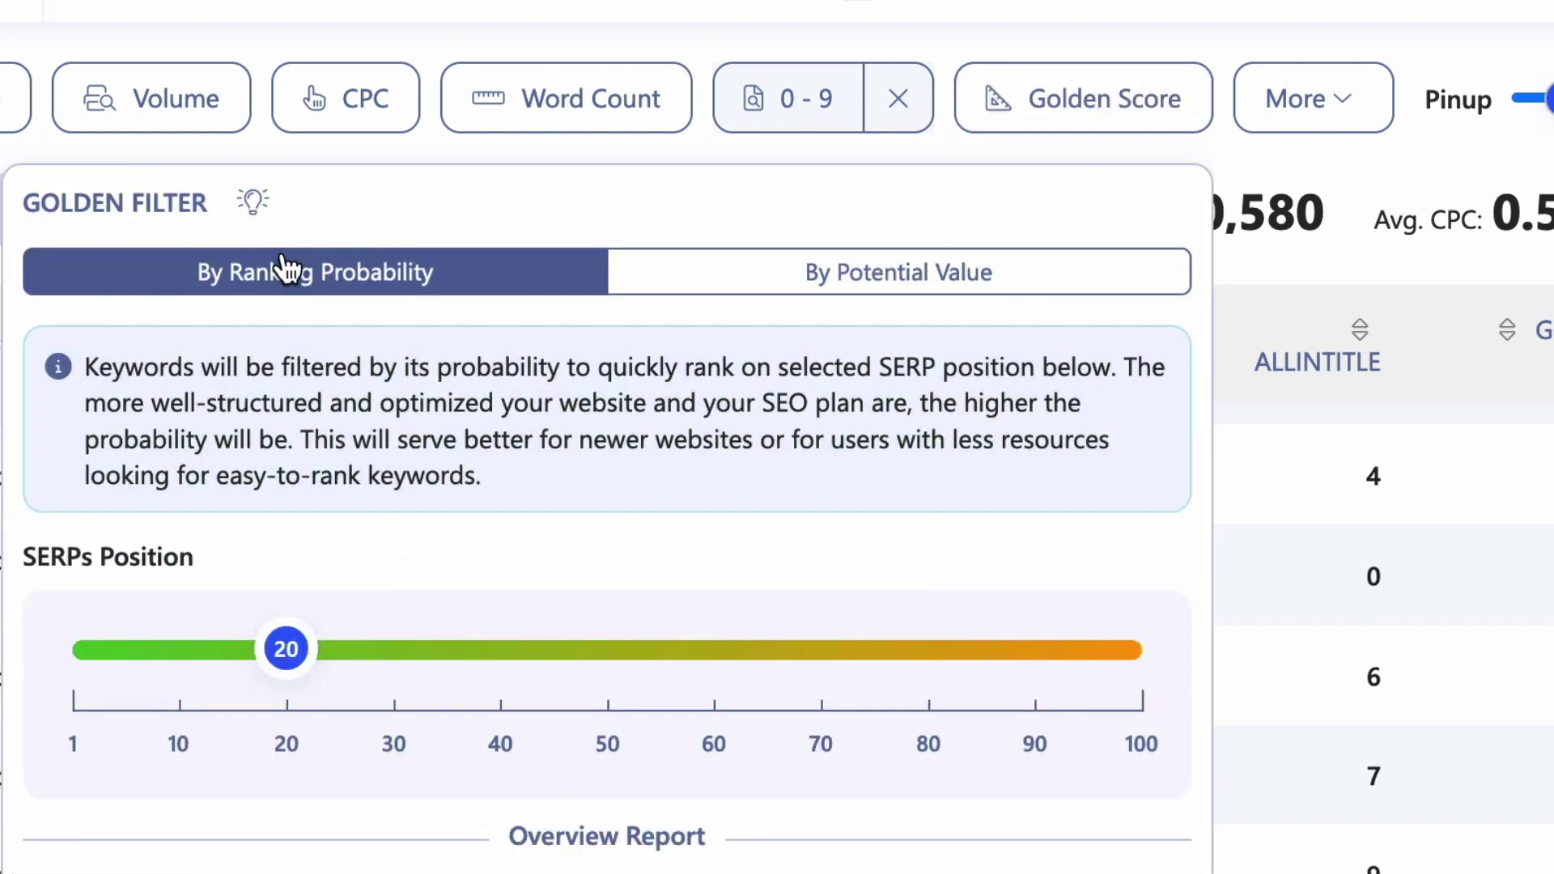
pyautogui.click(949, 280)
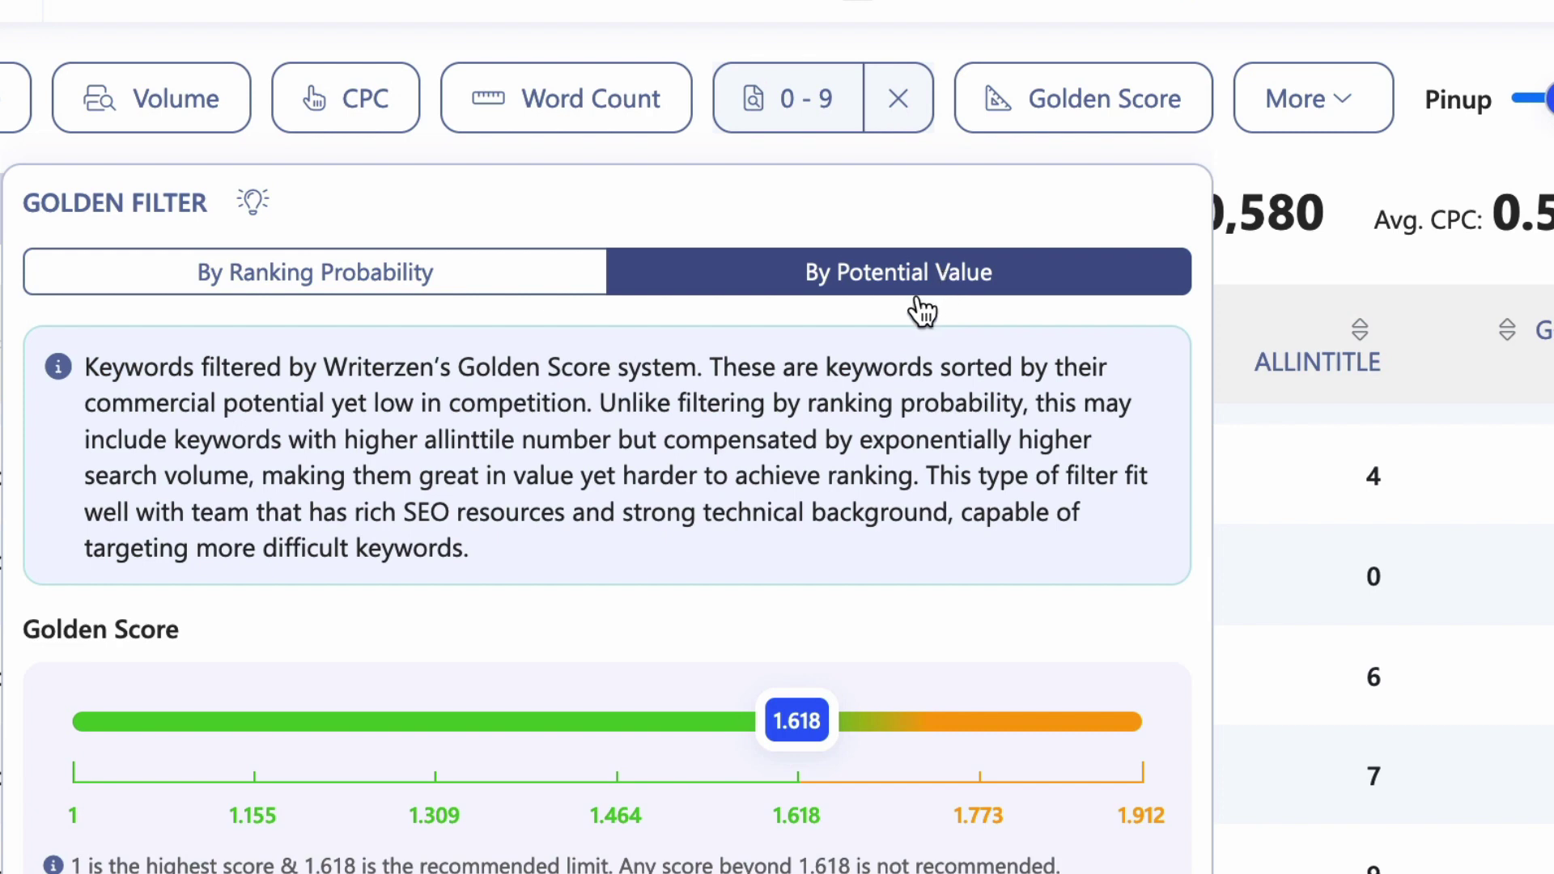
pyautogui.click(487, 290)
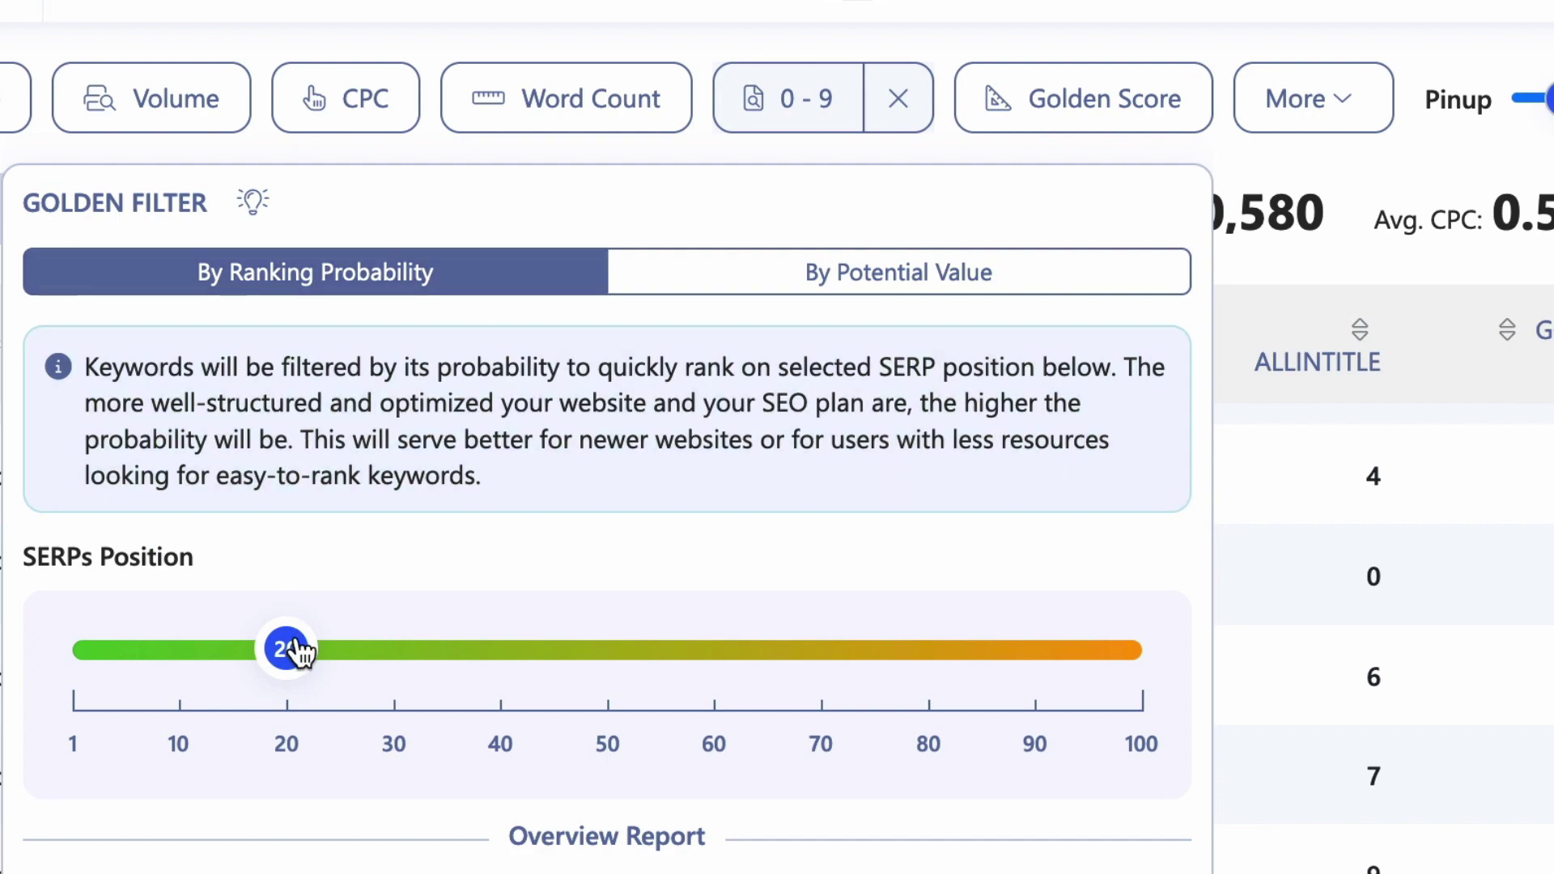
pyautogui.moveTo(298, 654); pyautogui.dragTo(52, 683)
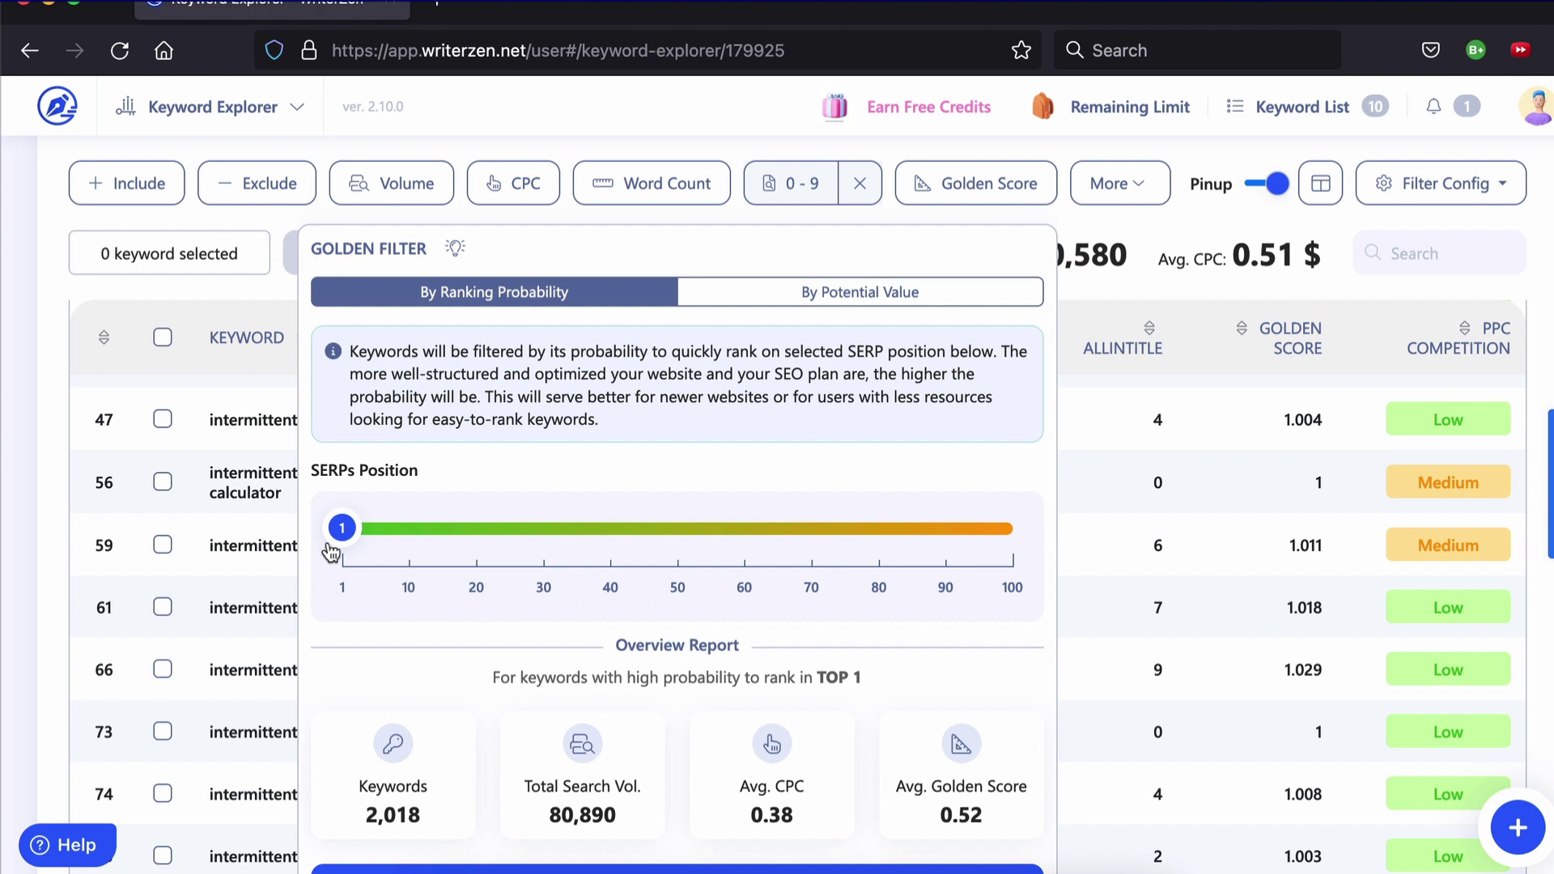
pyautogui.moveTo(344, 530); pyautogui.dragTo(416, 538)
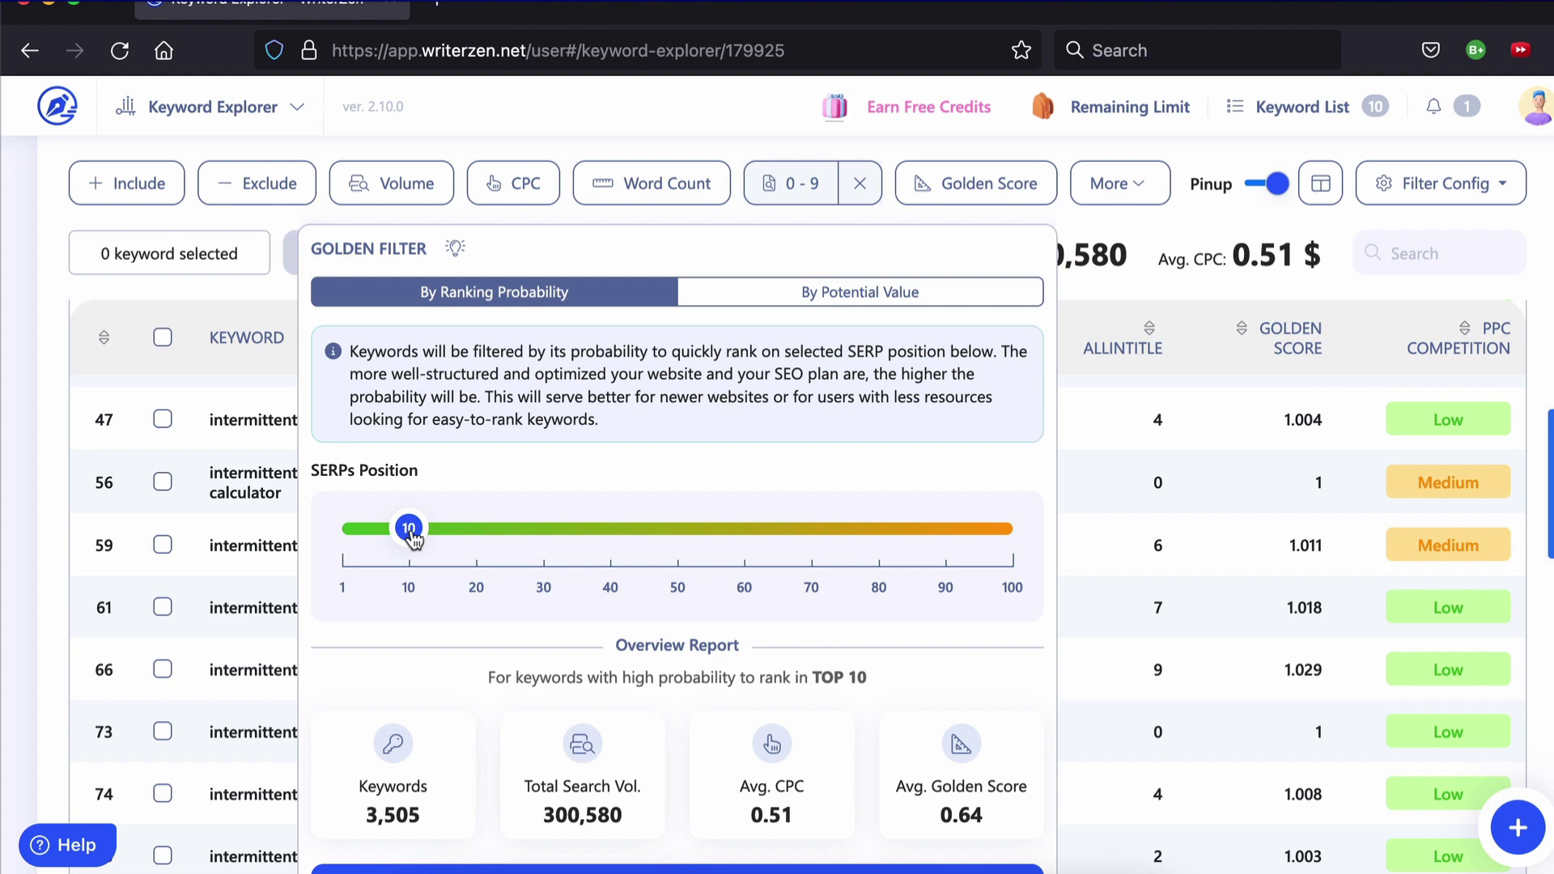
pyautogui.click(765, 301)
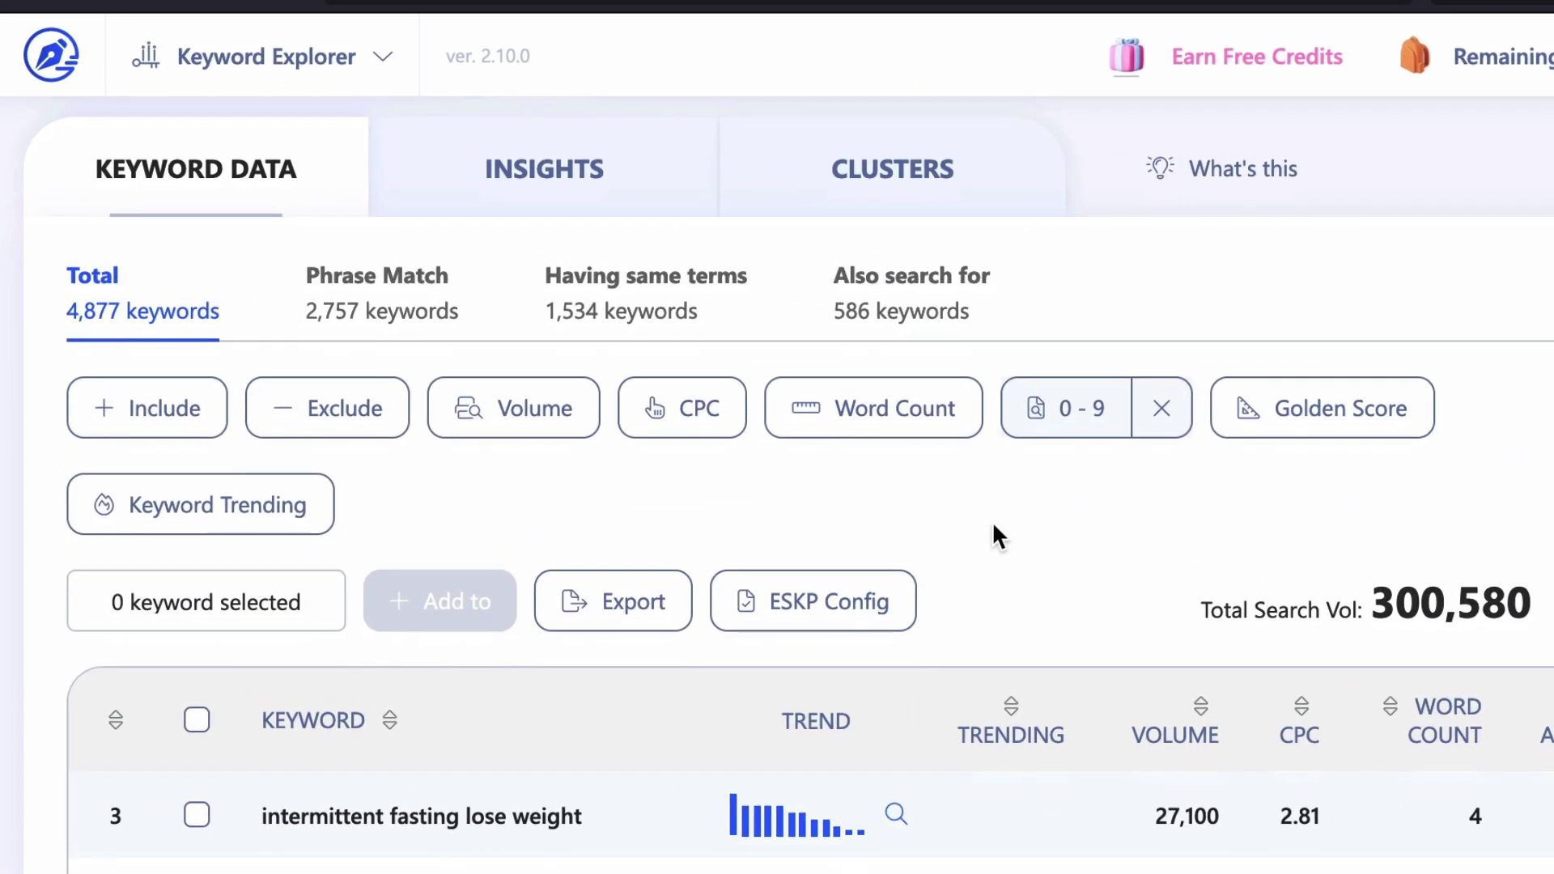
# Browse the Insights groupings by prepositions and comparisons, then the keyword Clusters.
pyautogui.click(579, 170)
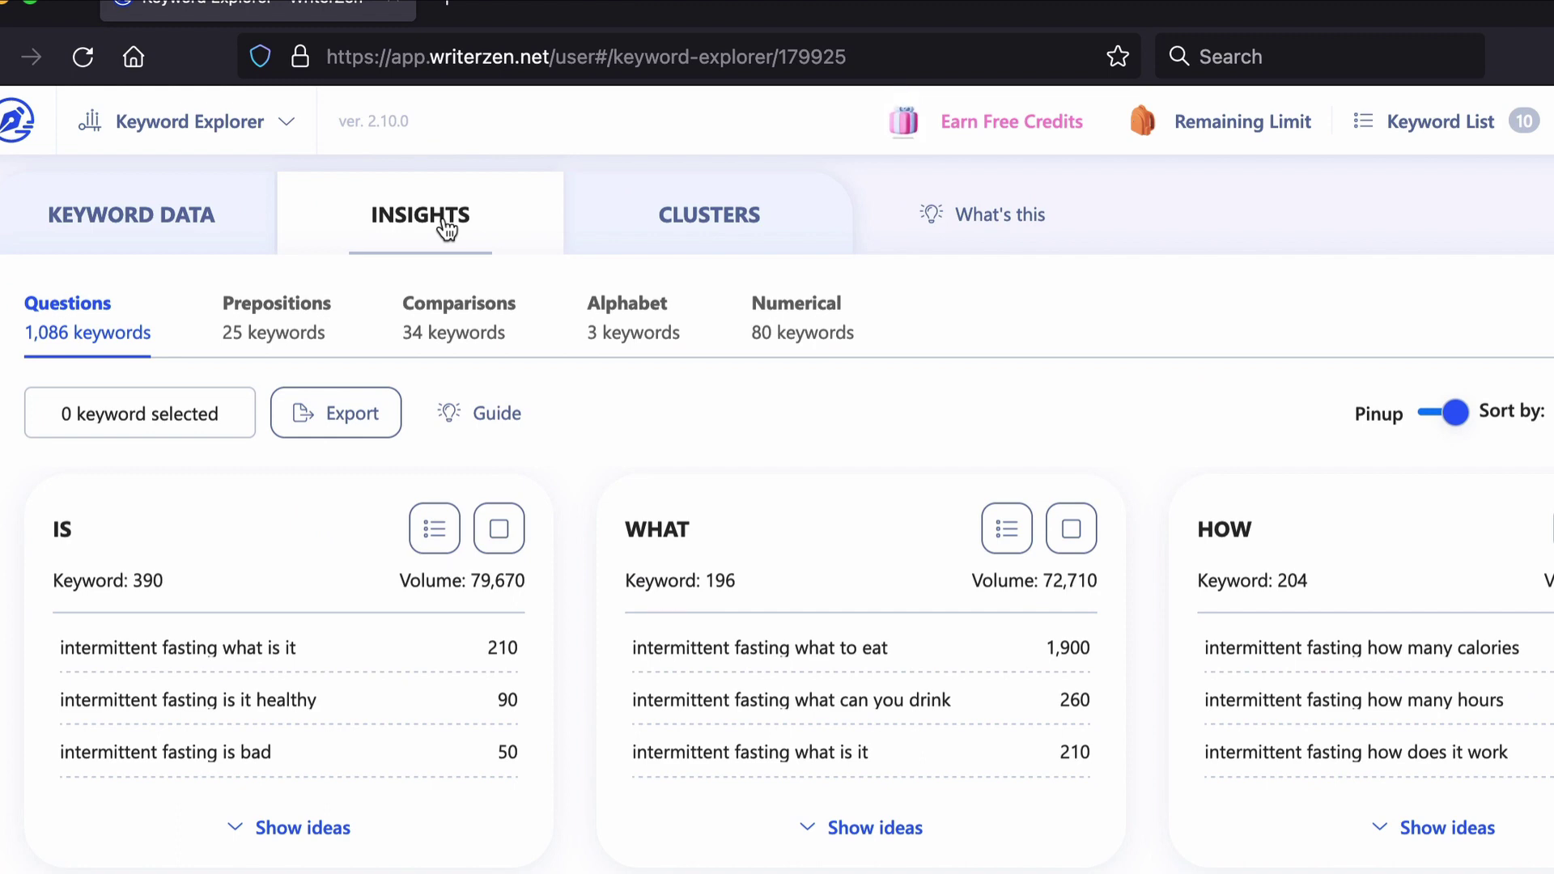
pyautogui.click(315, 330)
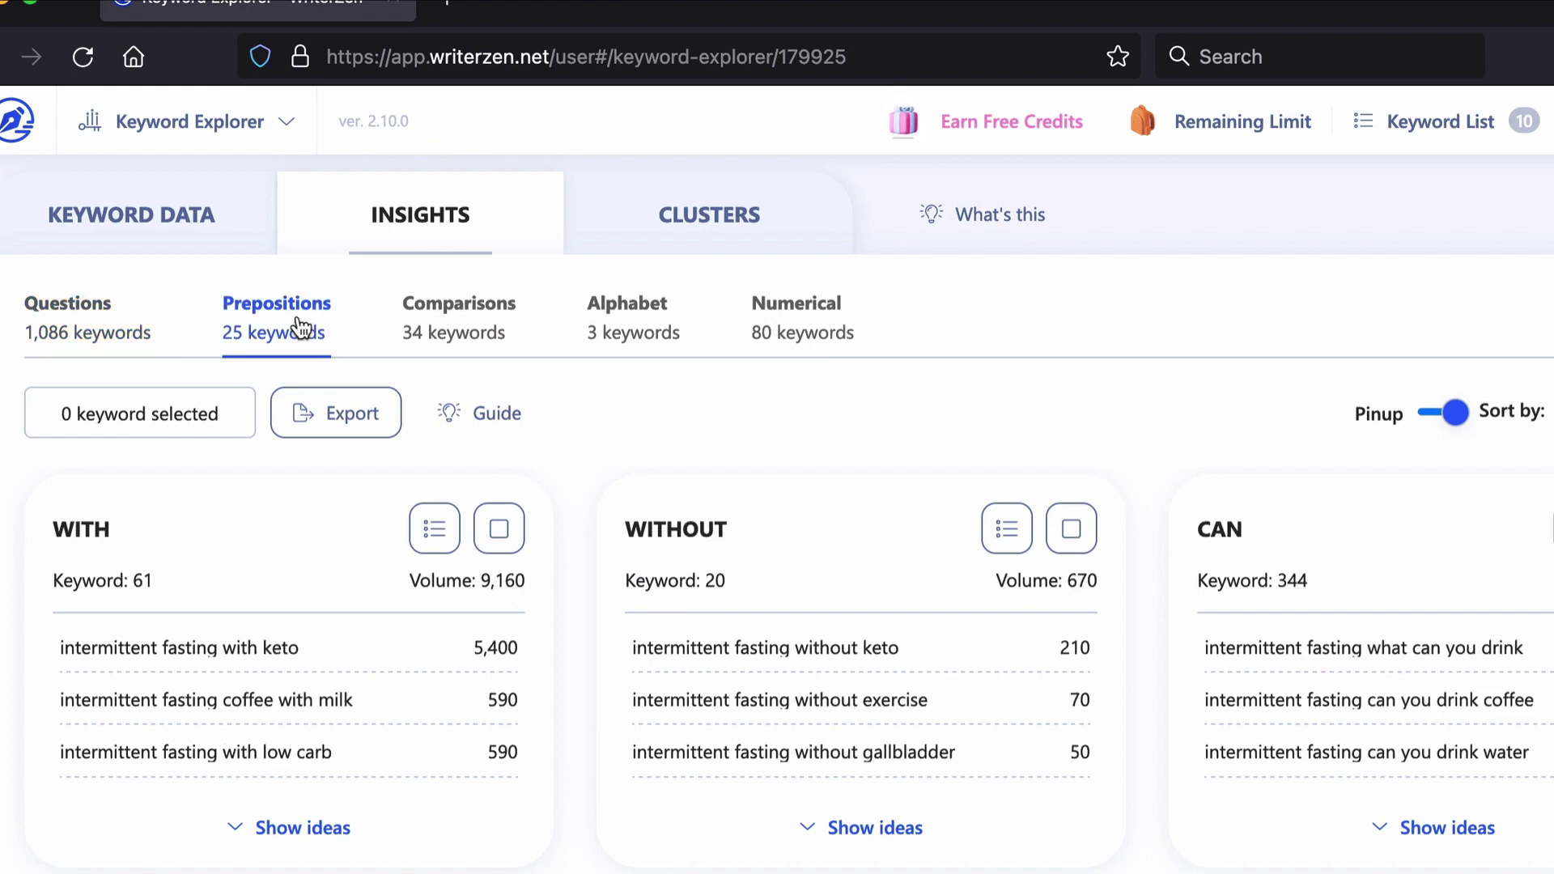
pyautogui.click(463, 323)
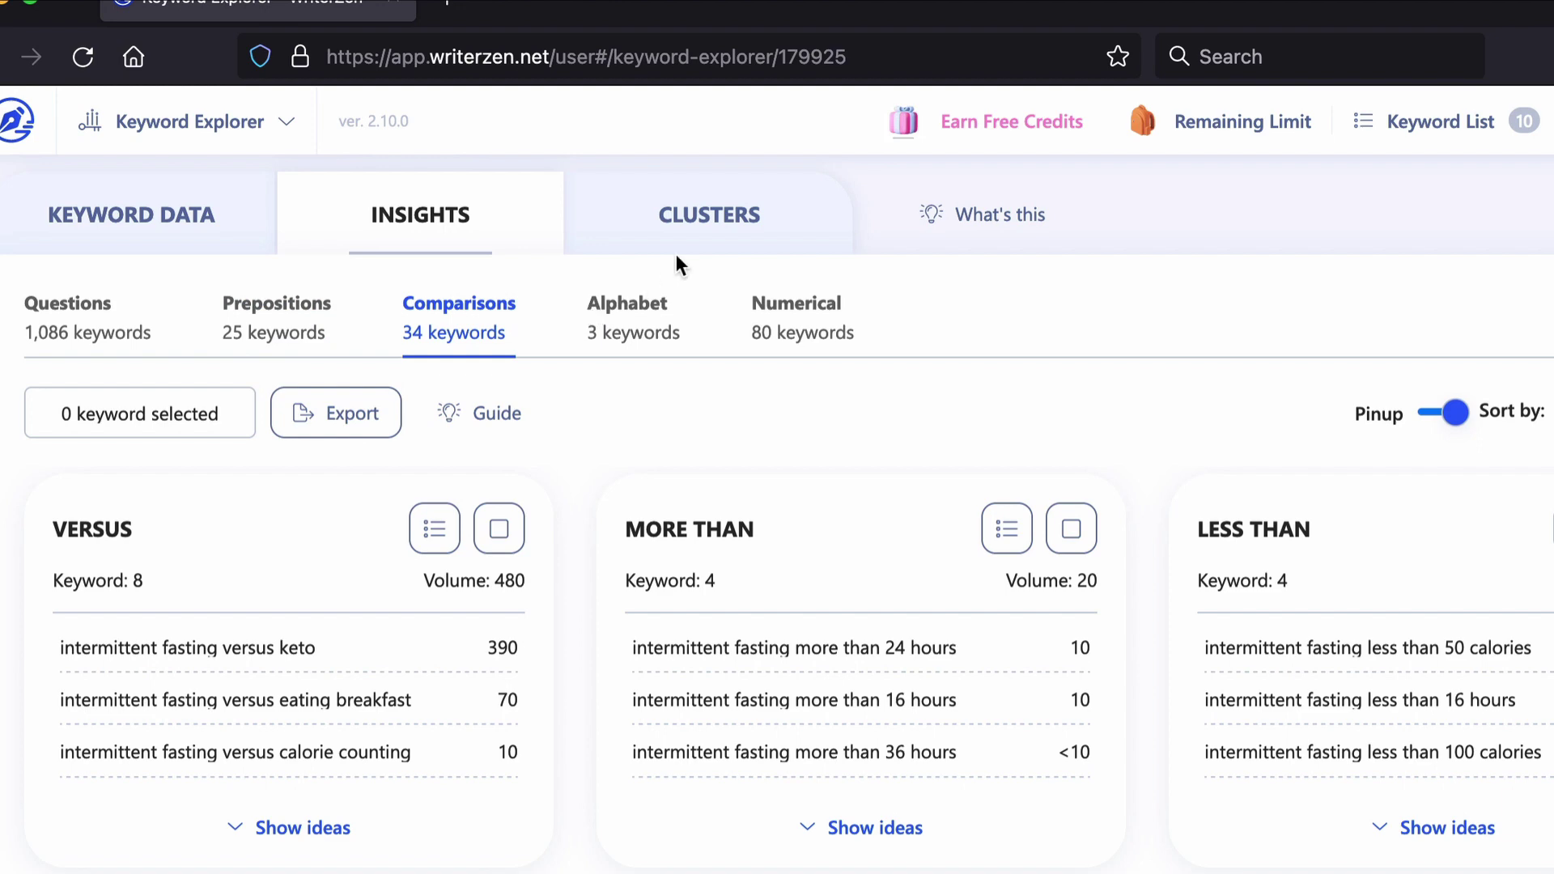
pyautogui.click(712, 218)
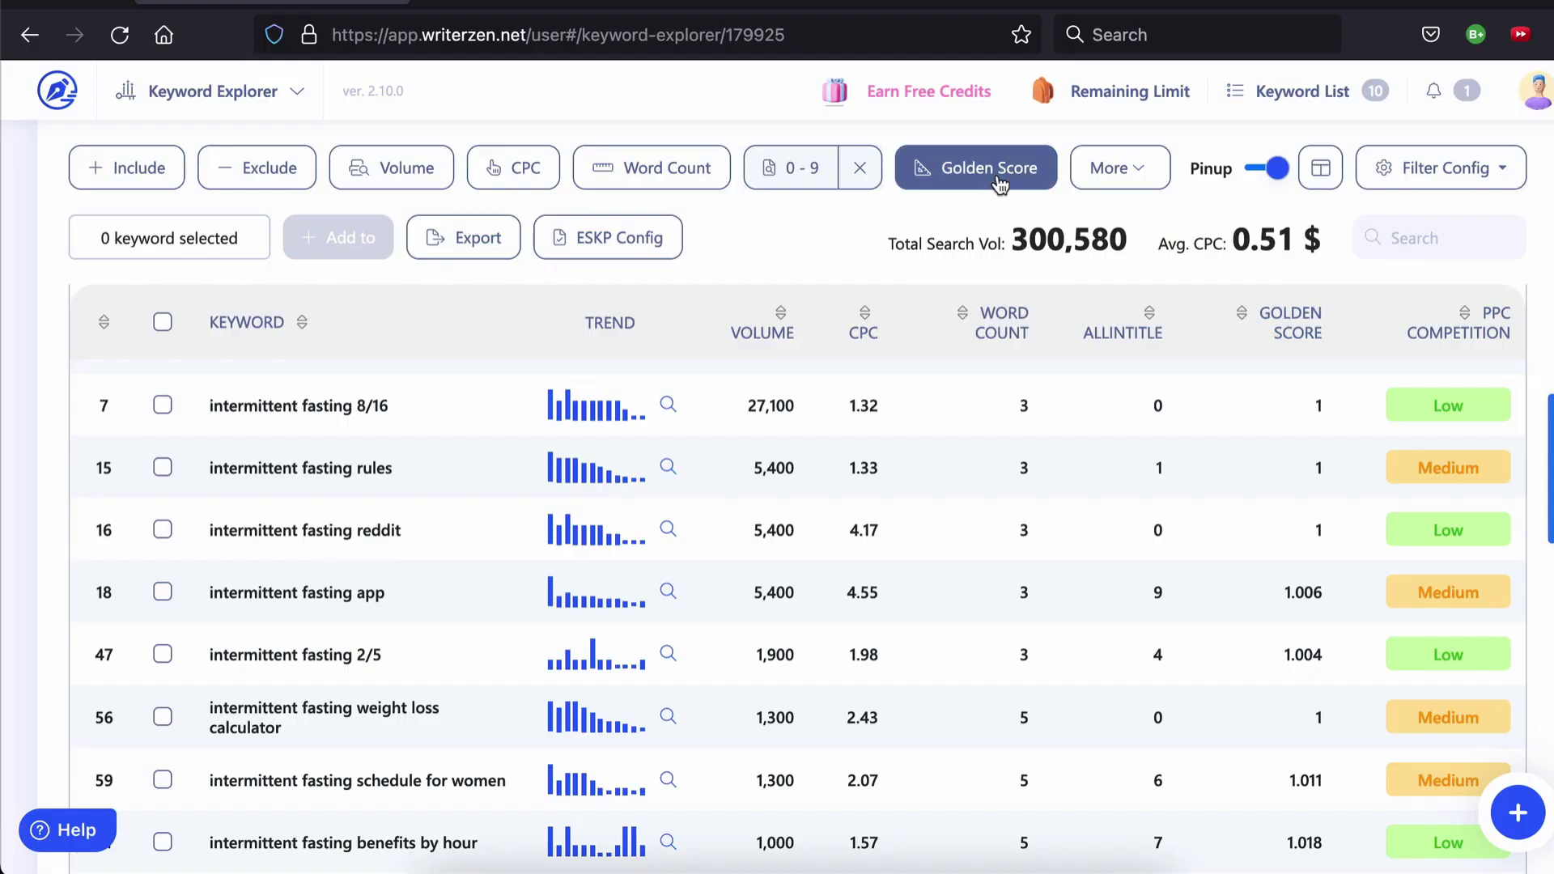
# Filter the Golden Score by ranking probability to keywords likely to rank top 1.
pyautogui.click(999, 179)
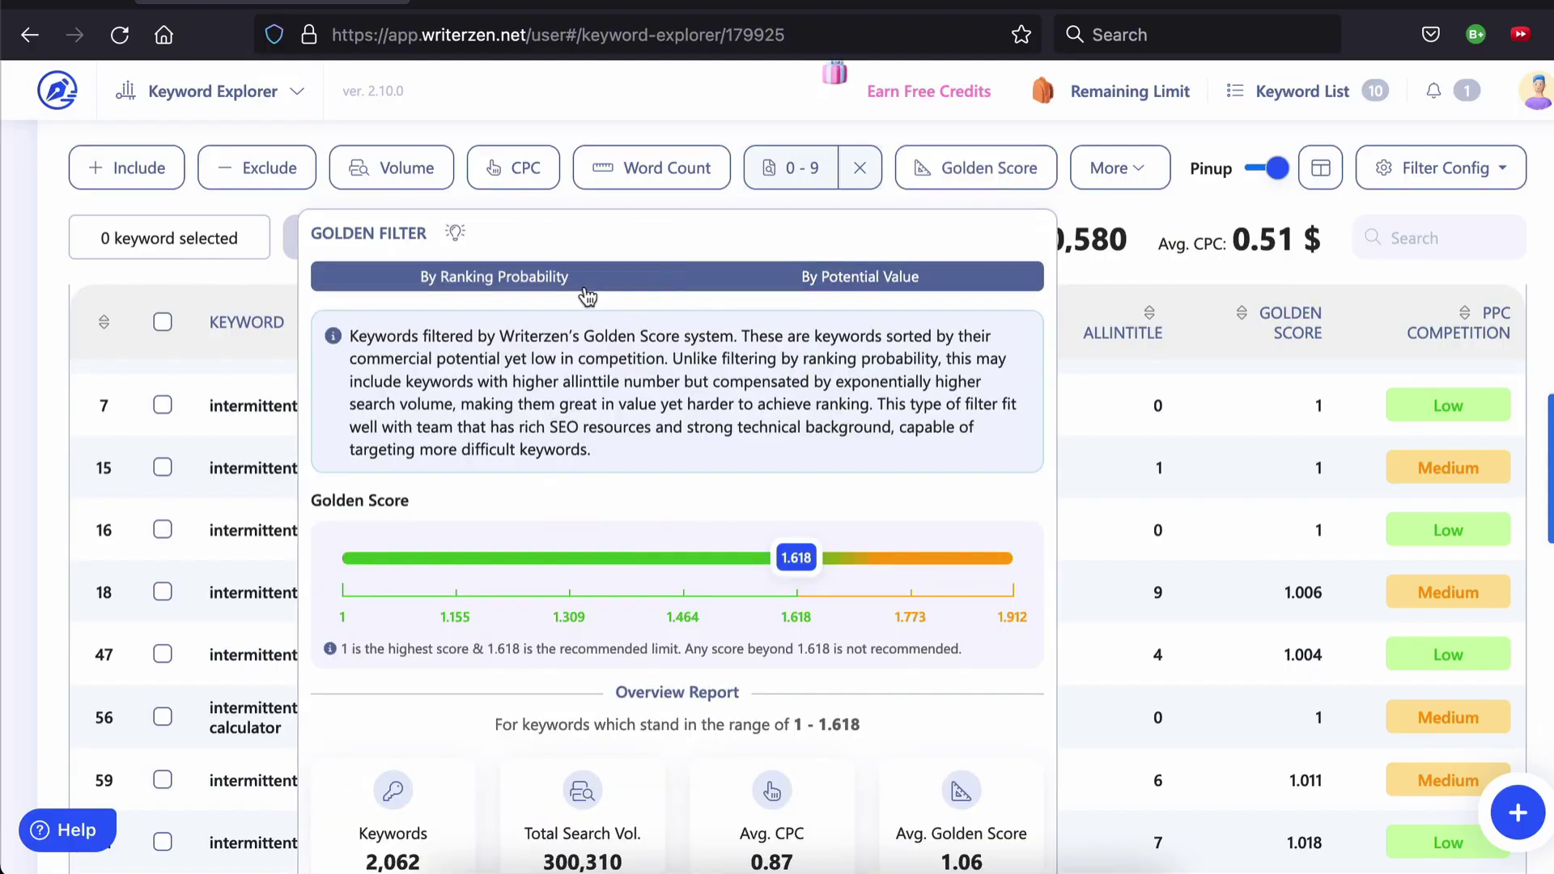
pyautogui.click(585, 290)
pyautogui.moveTo(476, 513); pyautogui.dragTo(342, 512)
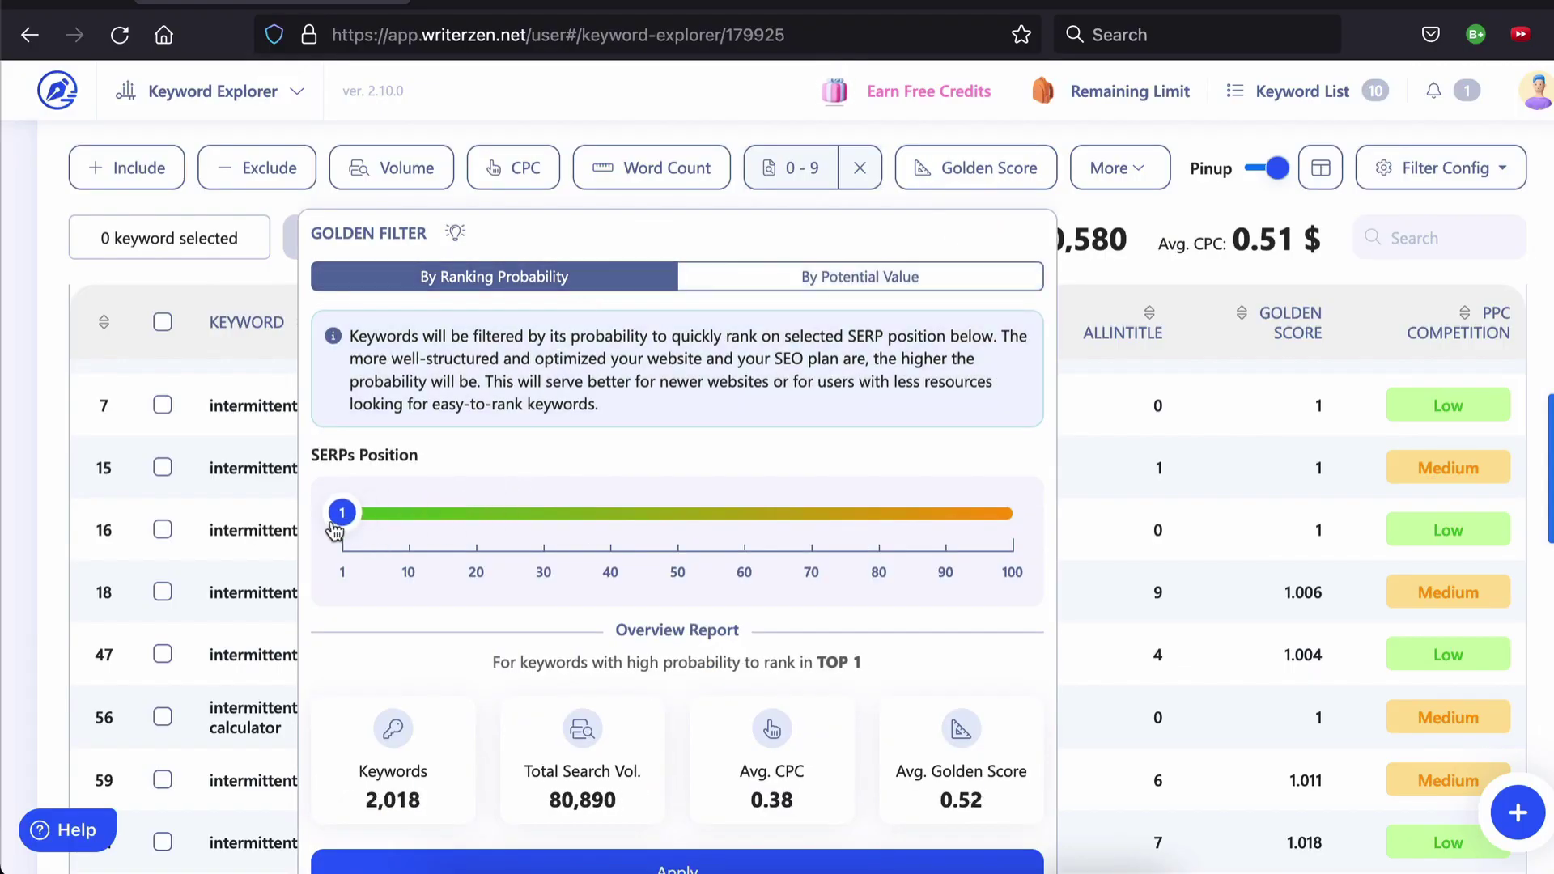
pyautogui.click(684, 865)
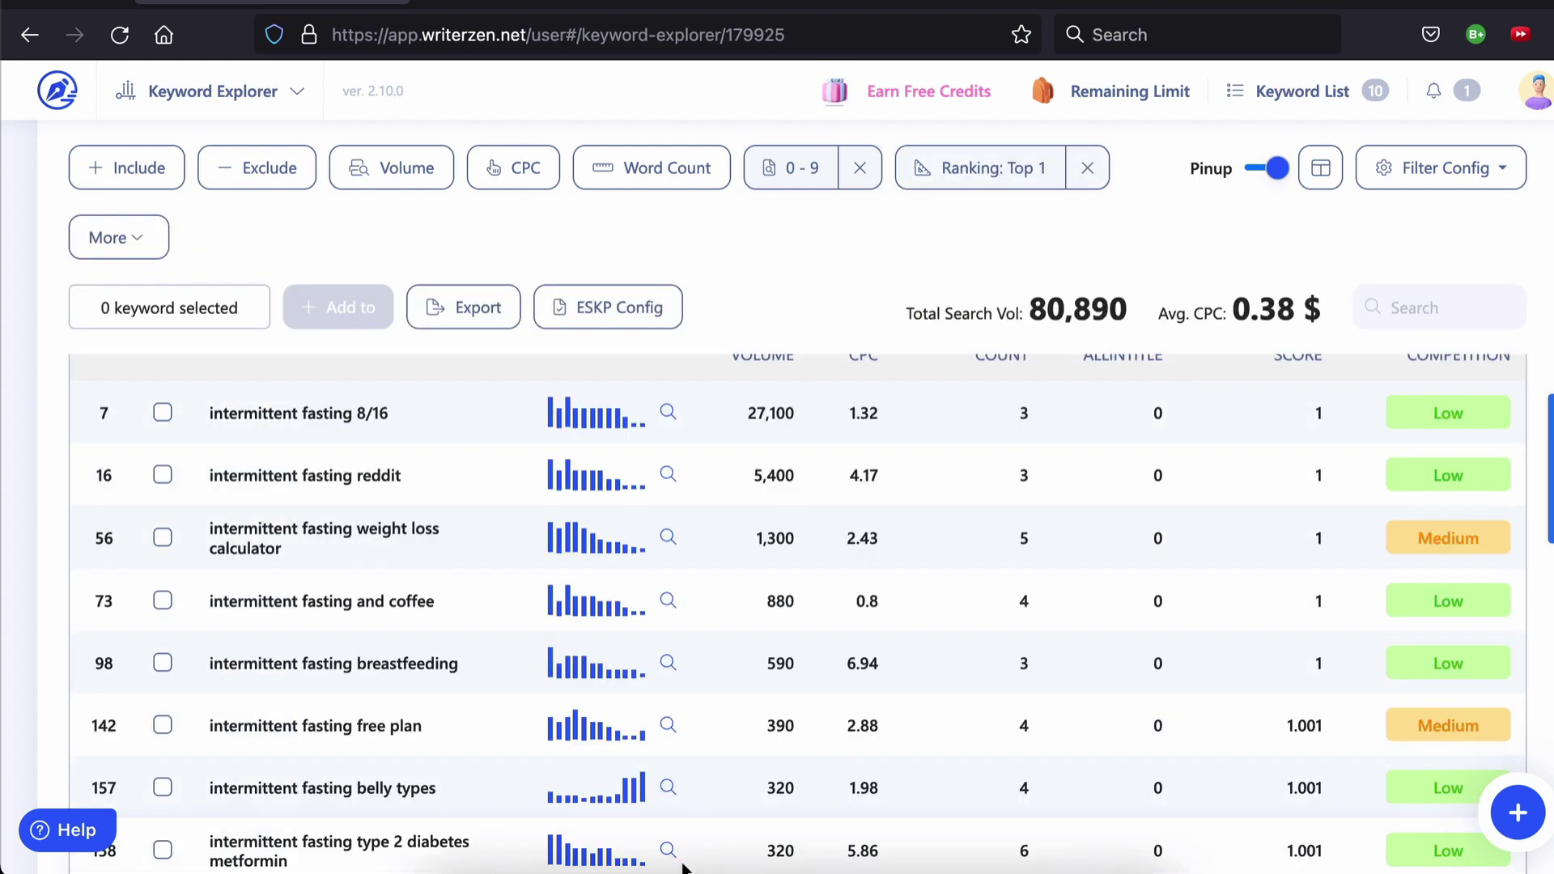
# Select all 2,018 filtered keywords and start exporting them, then cancel the export.
pyautogui.scroll(1, 163, 416)
pyautogui.click(163, 403)
pyautogui.click(553, 332)
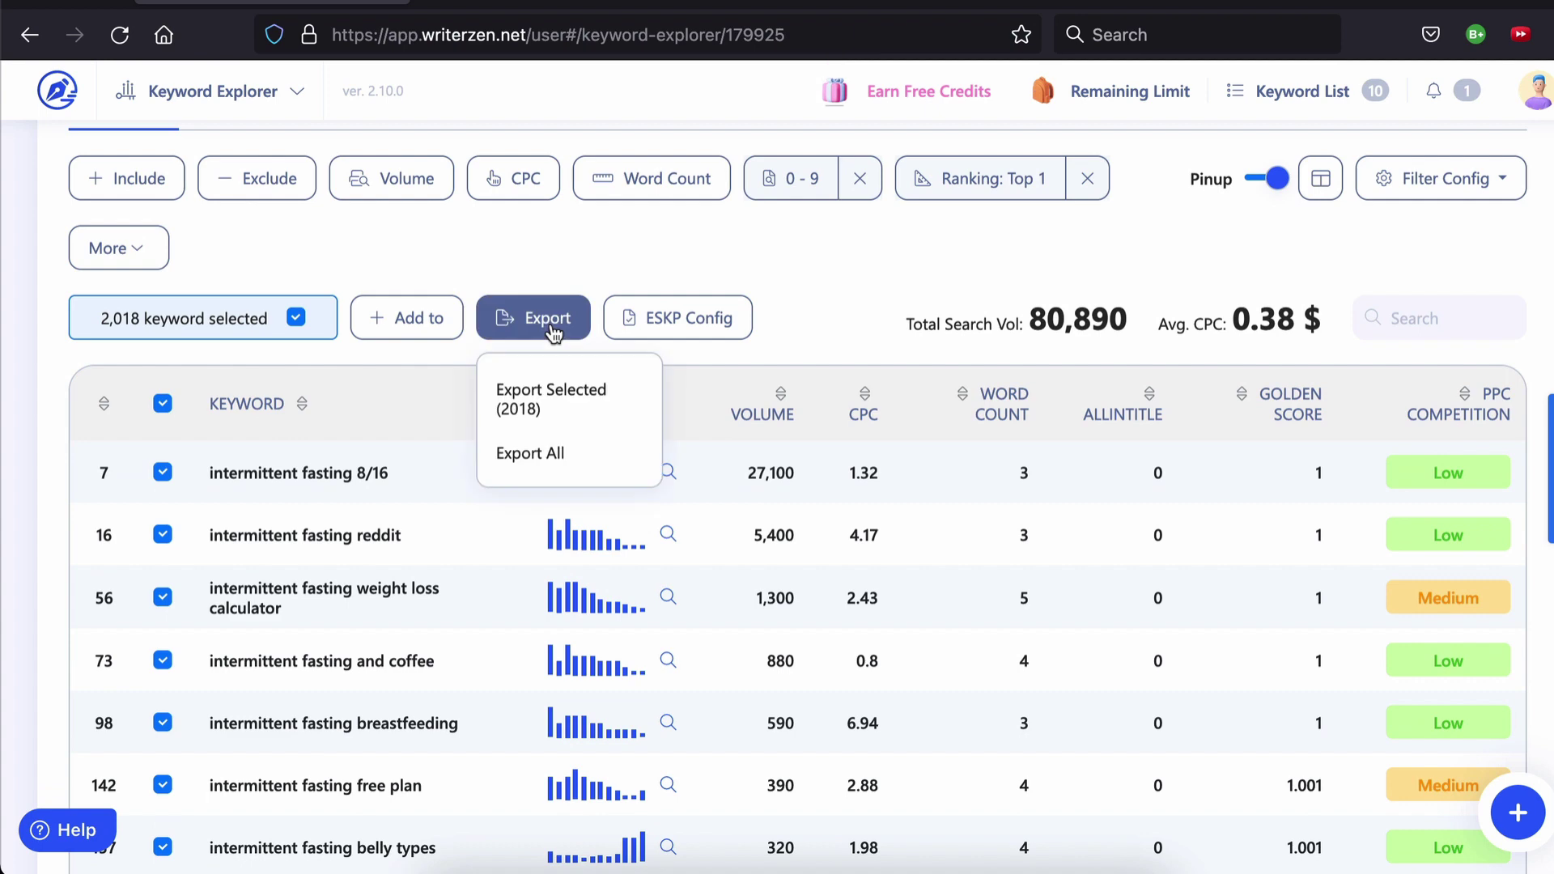
pyautogui.click(551, 399)
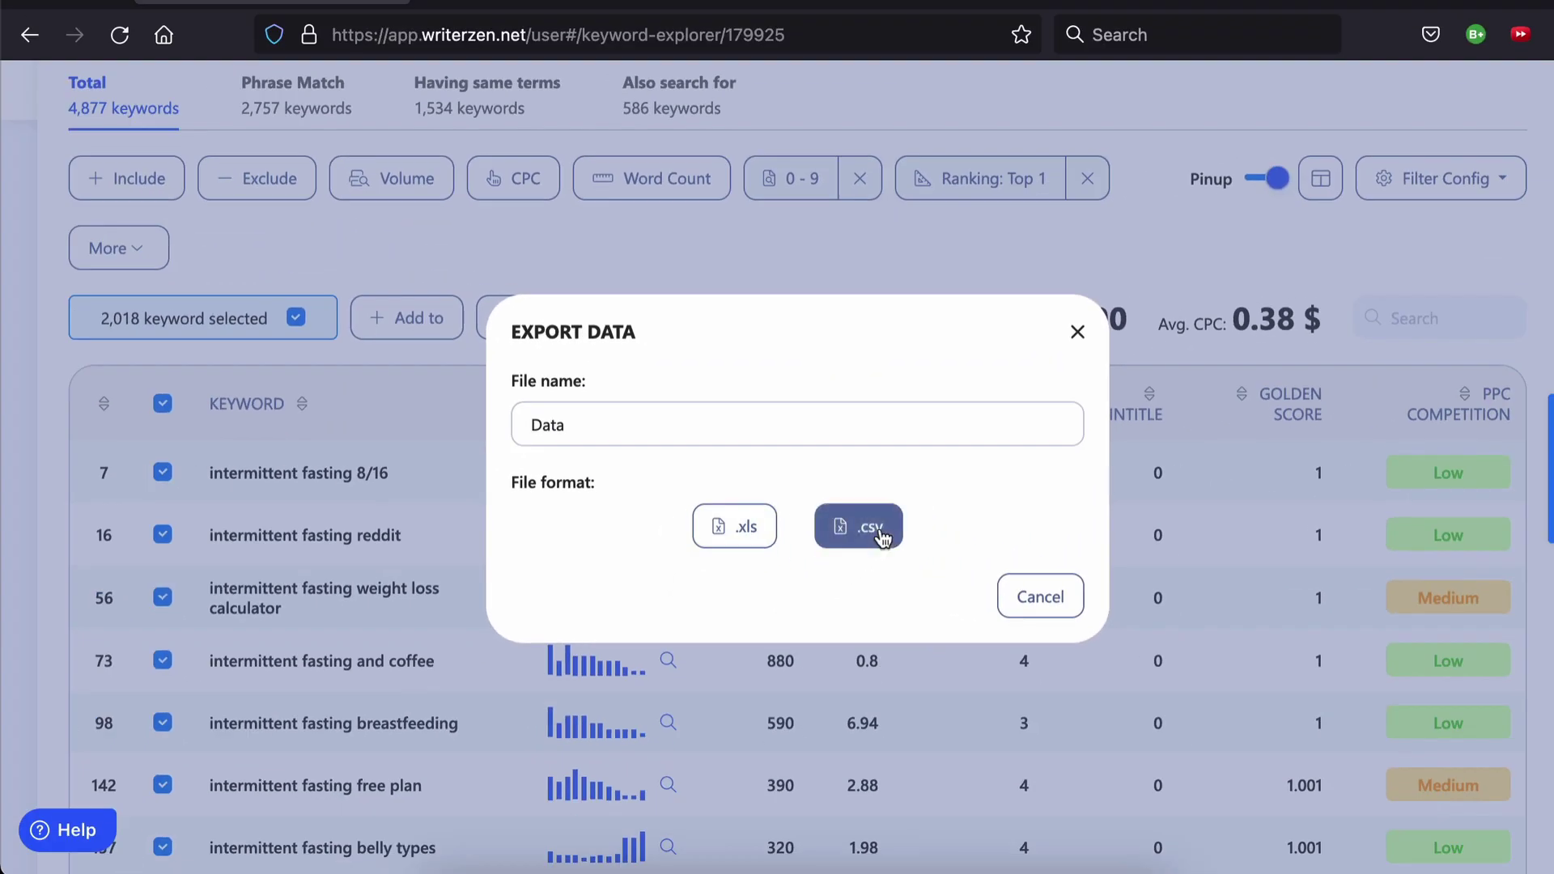
pyautogui.click(1041, 597)
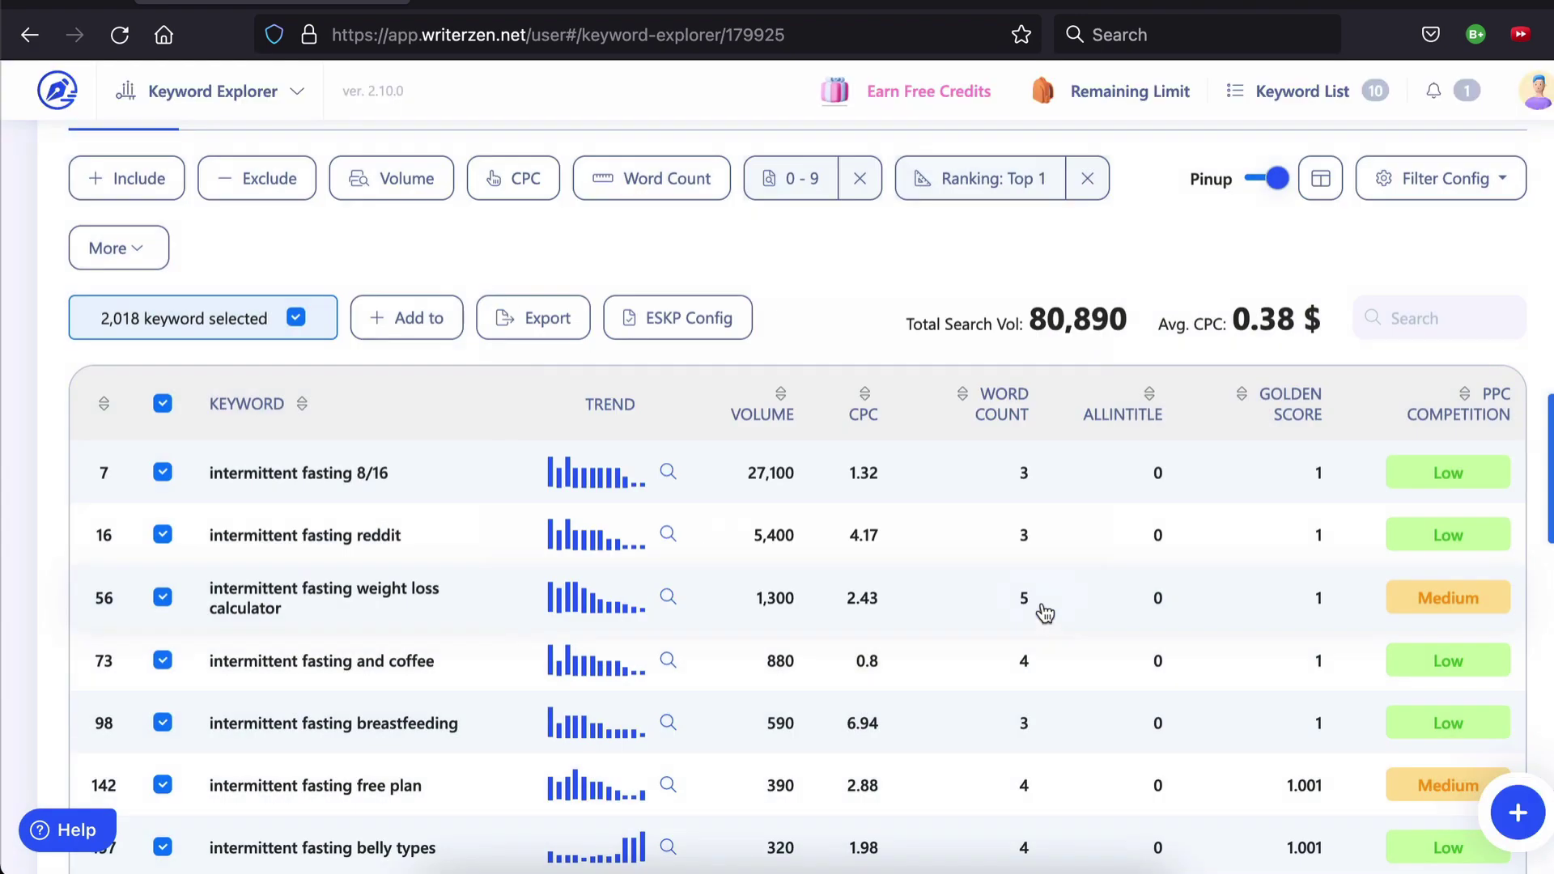
# Add the selected keywords to a new list named 'Intermittent Fasting Opportunity Zone Keywords'.
pyautogui.click(430, 325)
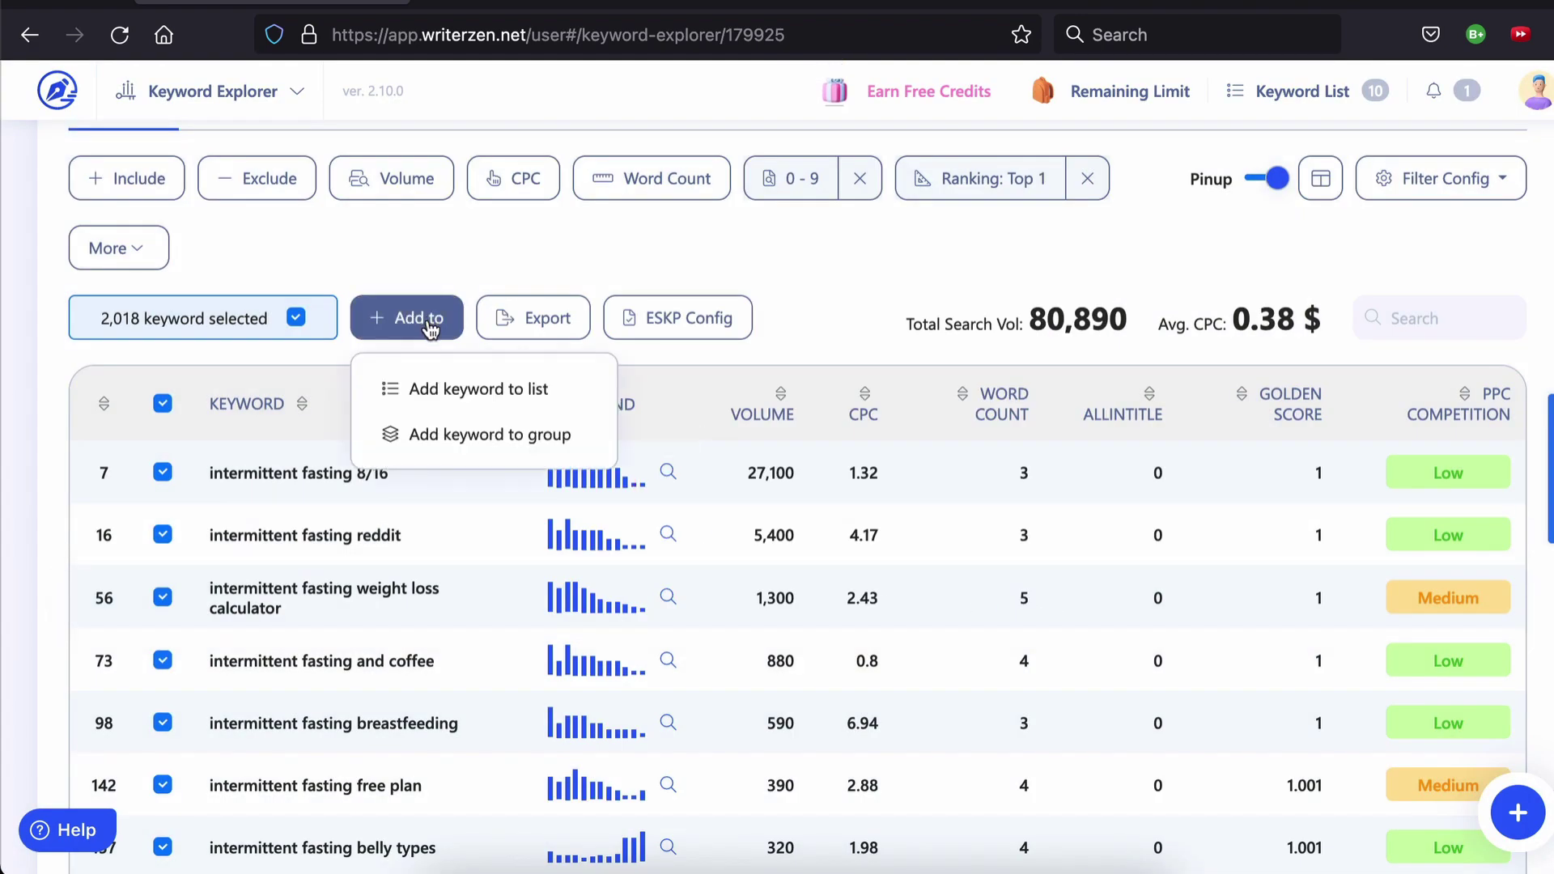
pyautogui.click(459, 400)
pyautogui.click(939, 275)
pyautogui.click(694, 518)
pyautogui.write('Intermittent Fasting Op')
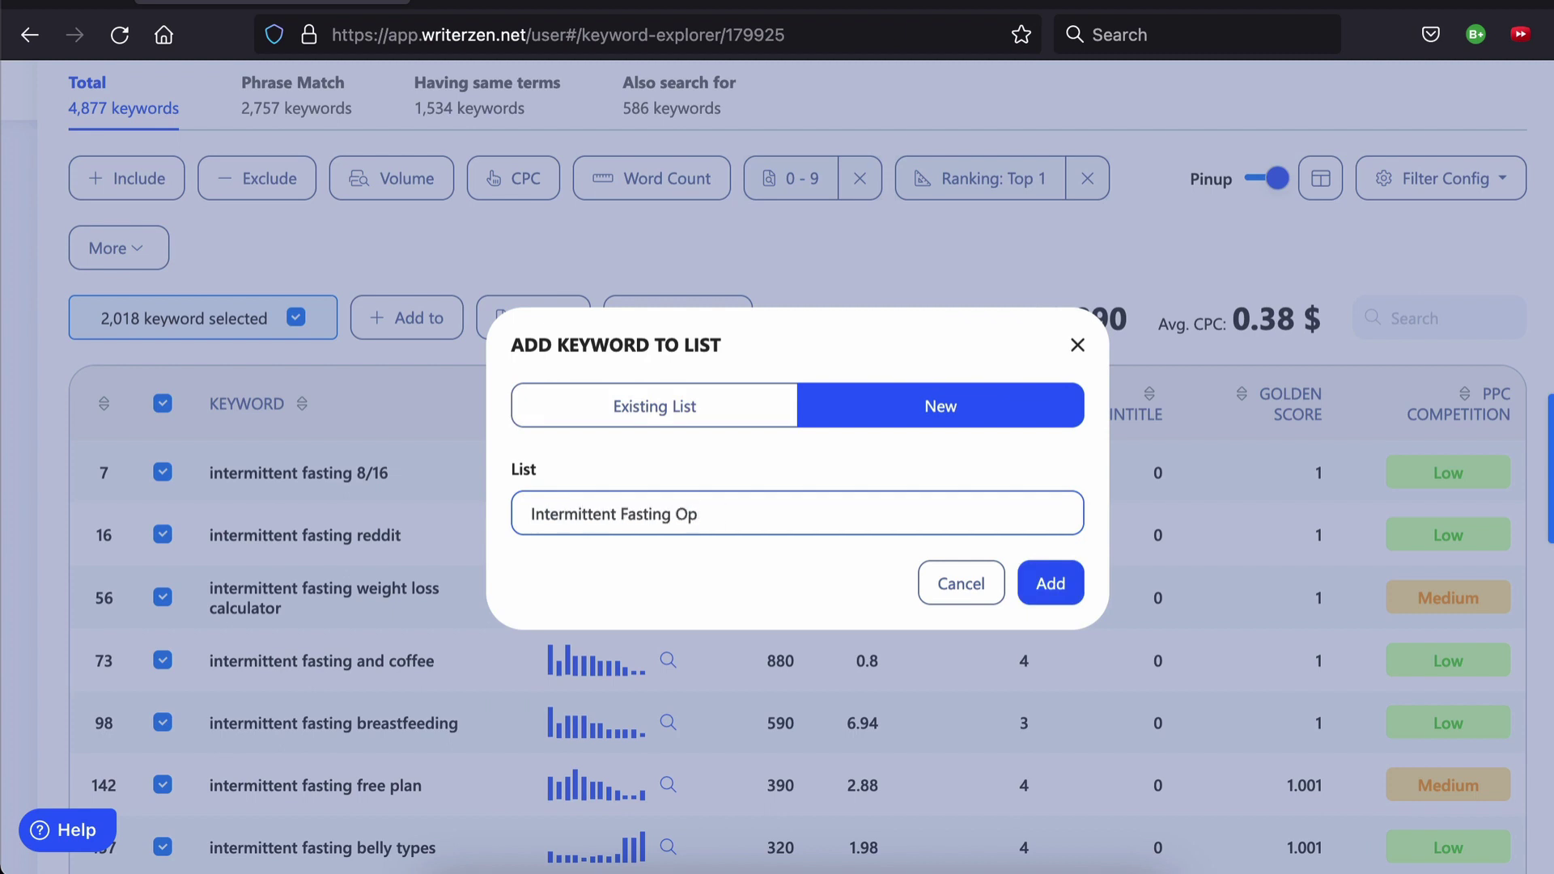
pyautogui.write('portunity Zone Keywords')
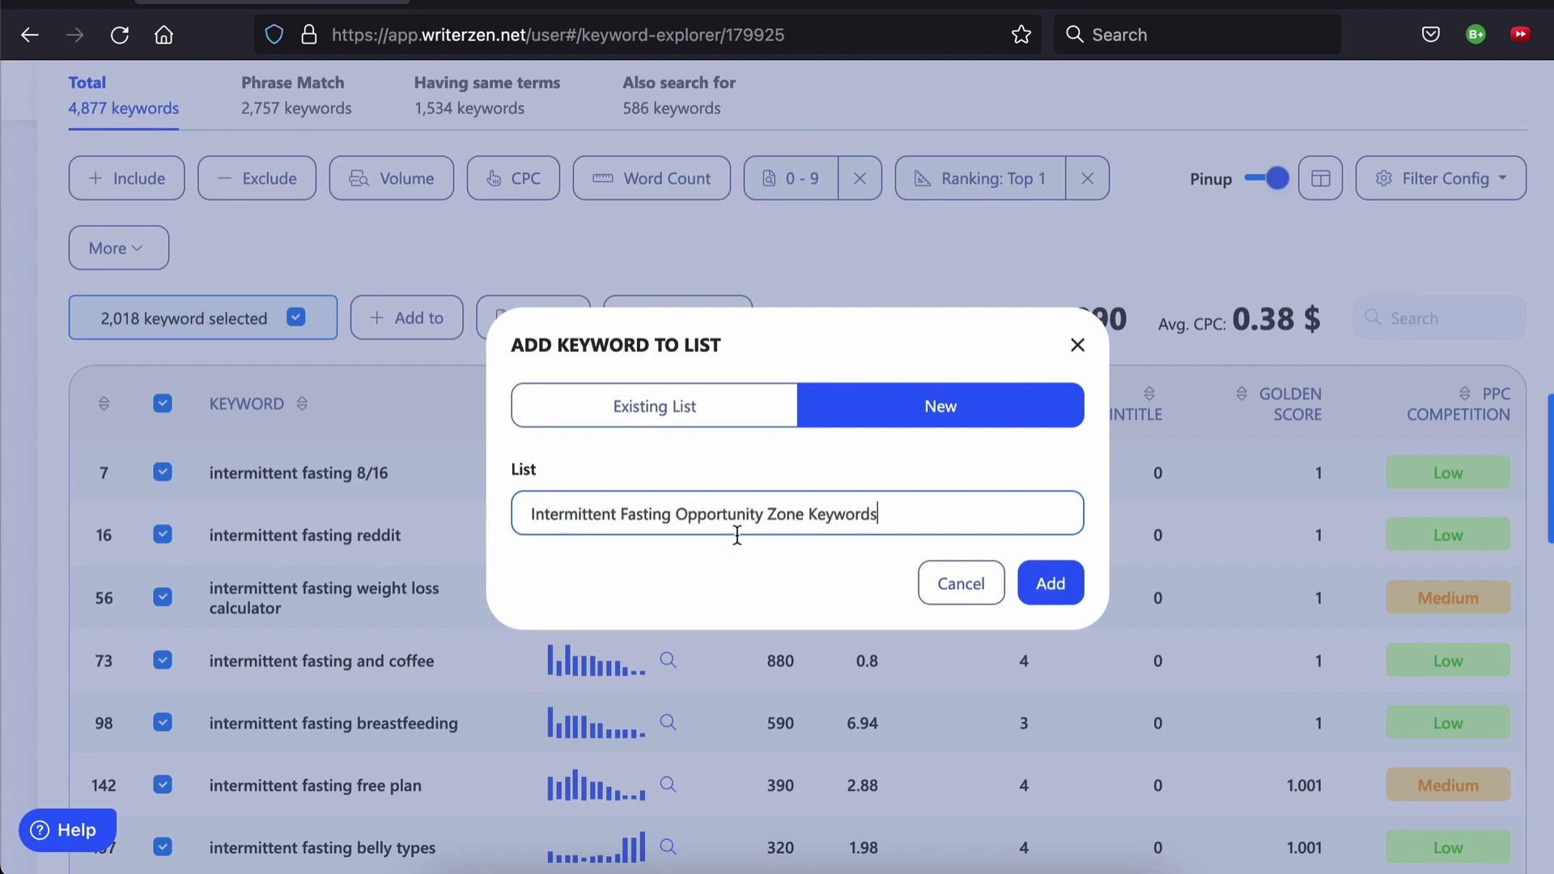
pyautogui.click(1047, 583)
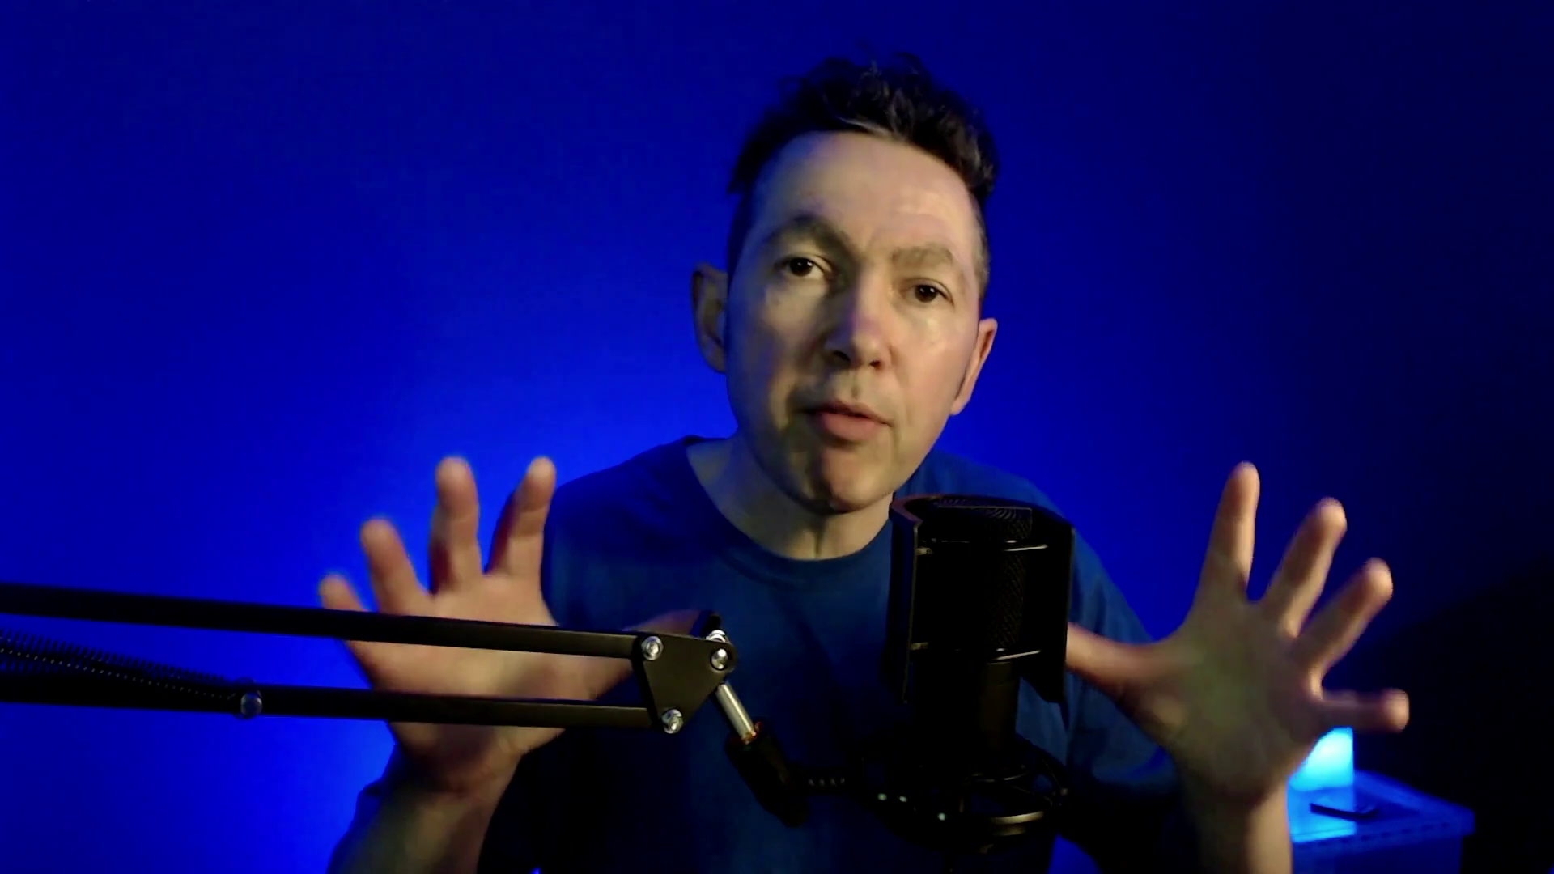